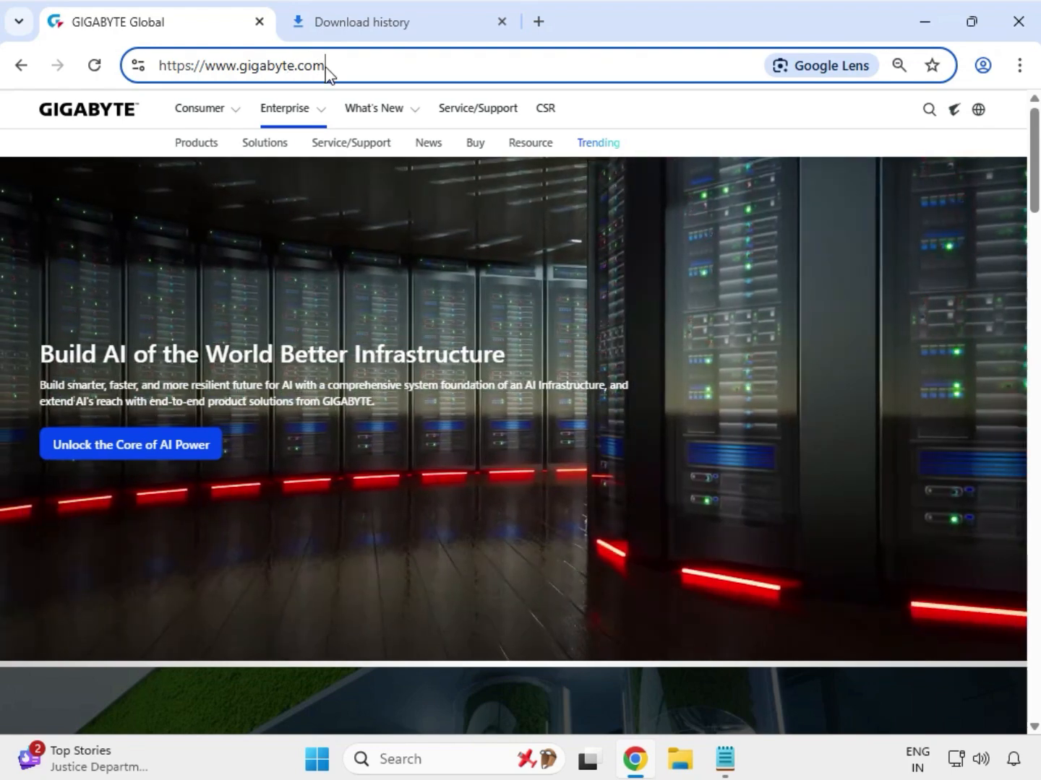
Step: Search the GIGABYTE website for Z690M AORUS ELITE DDR4
drag(323, 66, 205, 67)
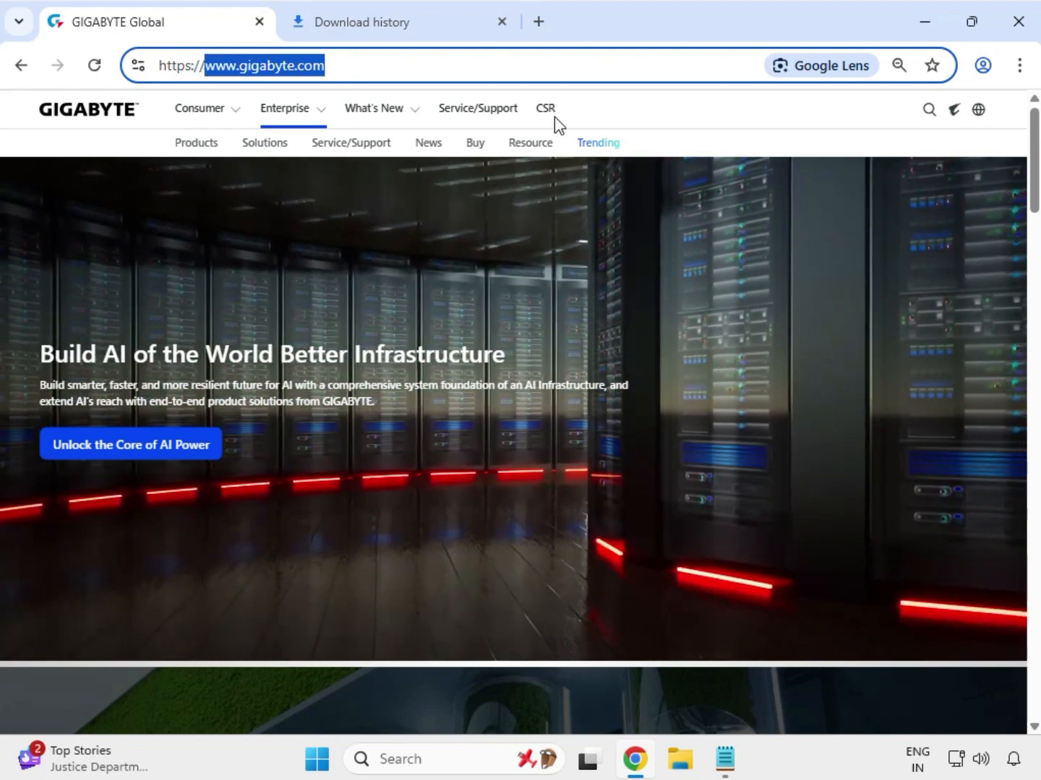
click(929, 117)
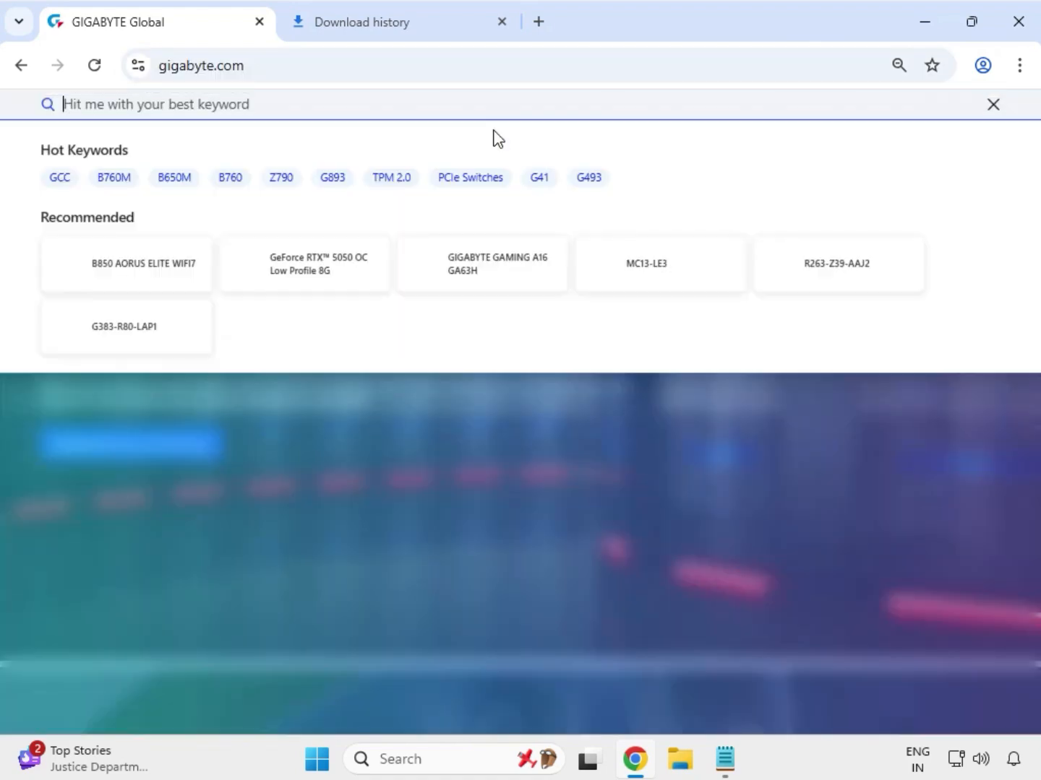
text(Z690M AORUS ELITE DDR4)
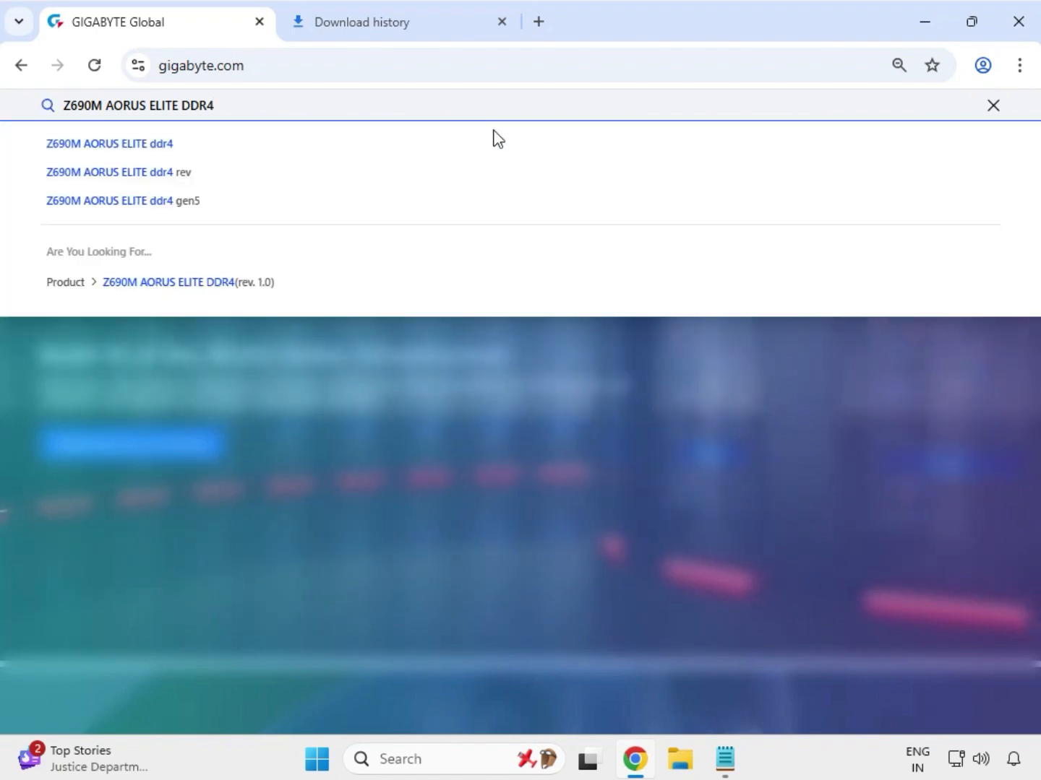
key(Return)
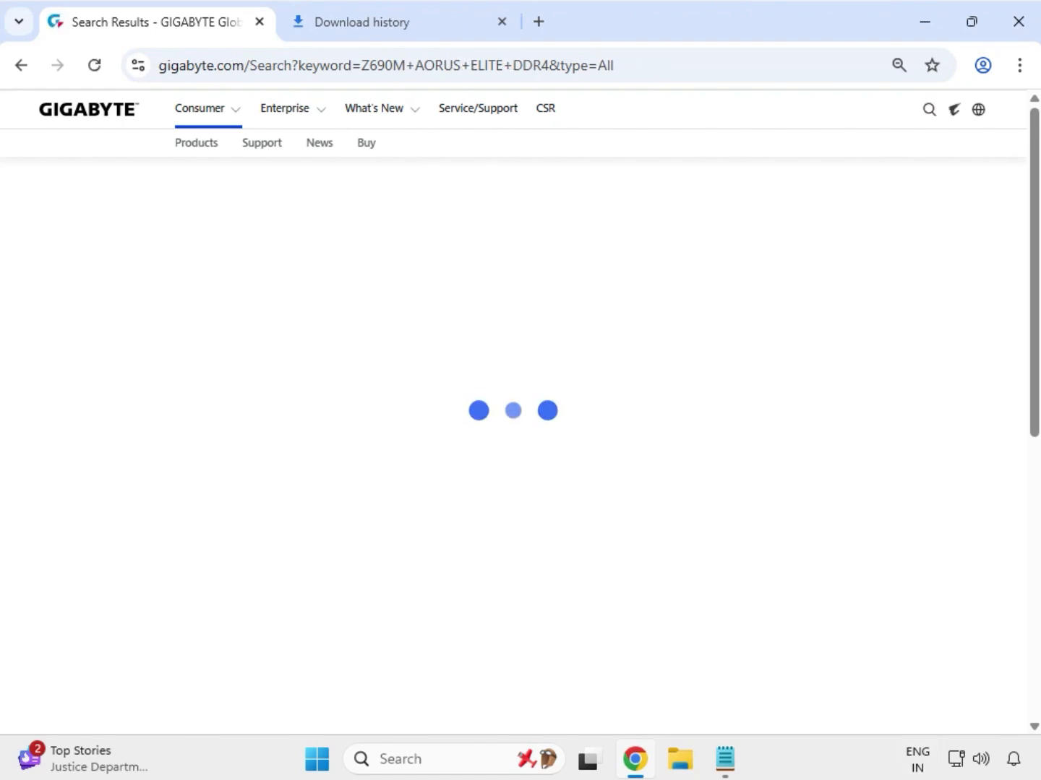
Step: Filter the results to products and open the Z690M AORUS ELITE DDR4 (rev. 1.0) product page
click(81, 269)
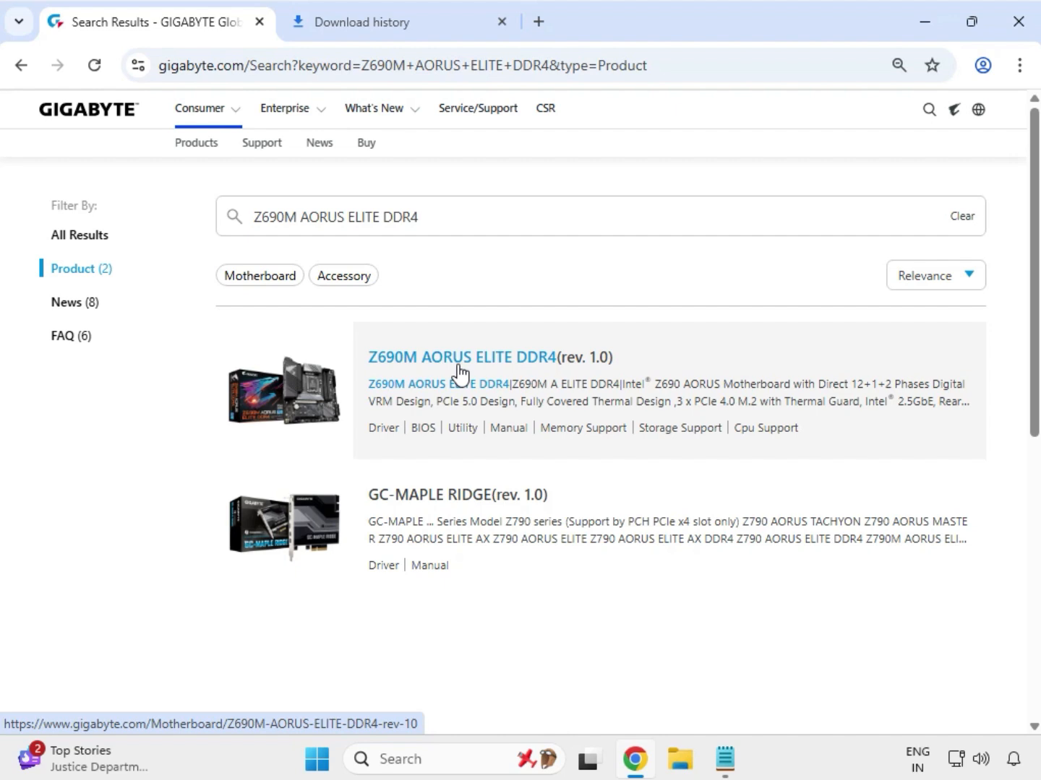
click(456, 357)
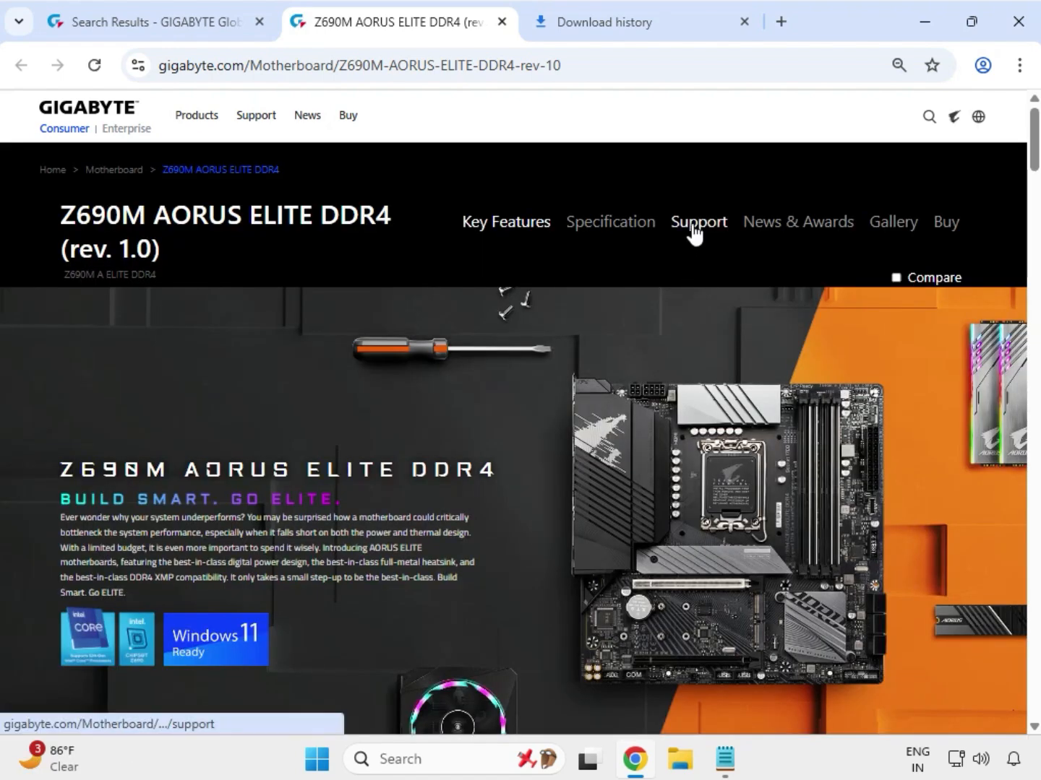
Step: Open the board's support downloads and set the Driver OS filter to Windows 11 64bit
click(692, 225)
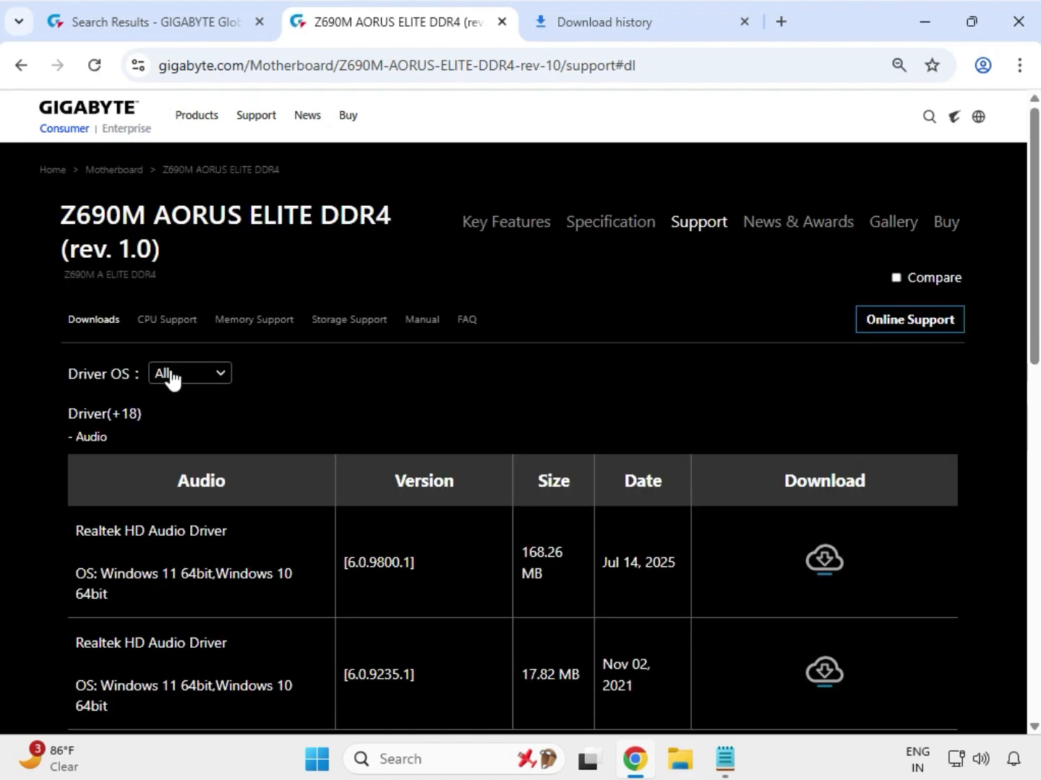
click(216, 374)
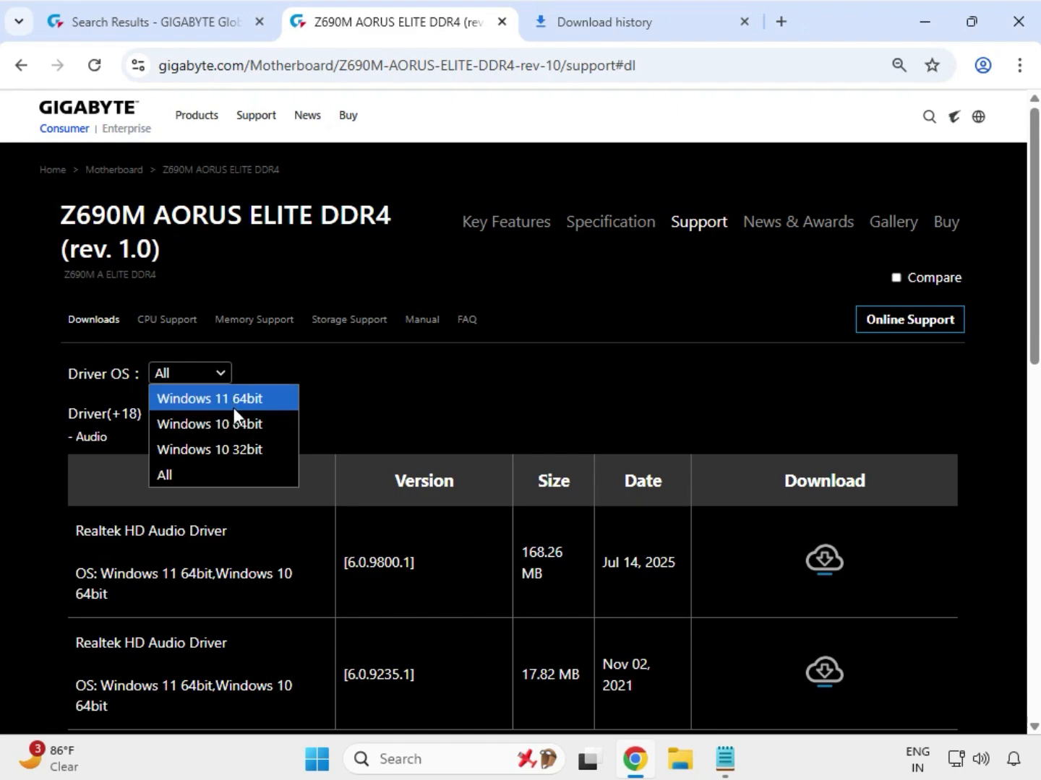
click(244, 400)
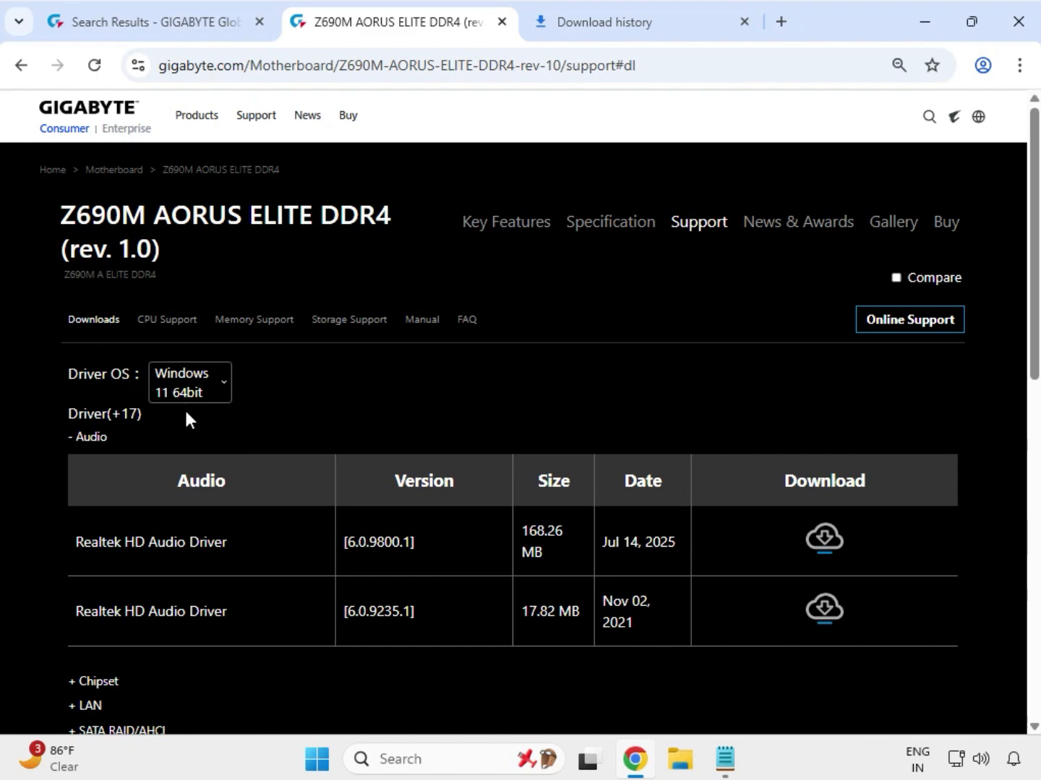
Step: Download the Realtek HD Audio Driver version 6.0.9800.1 from the Audio drivers
drag(105, 438, 42, 433)
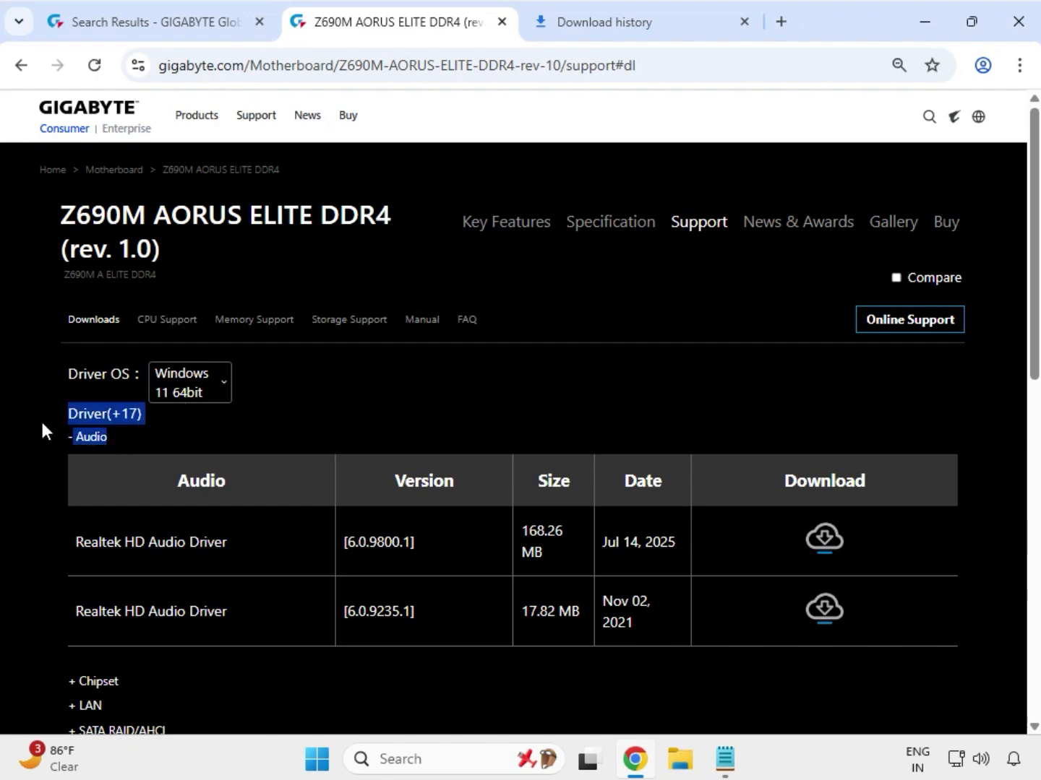
drag(122, 549, 415, 548)
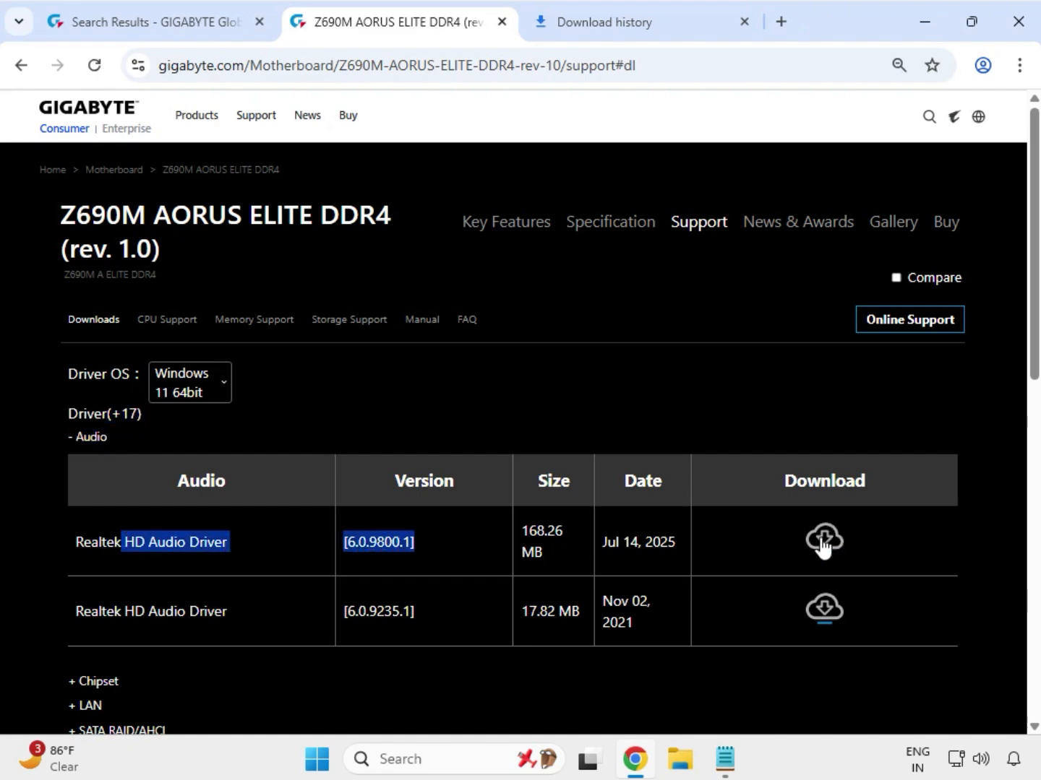
click(822, 541)
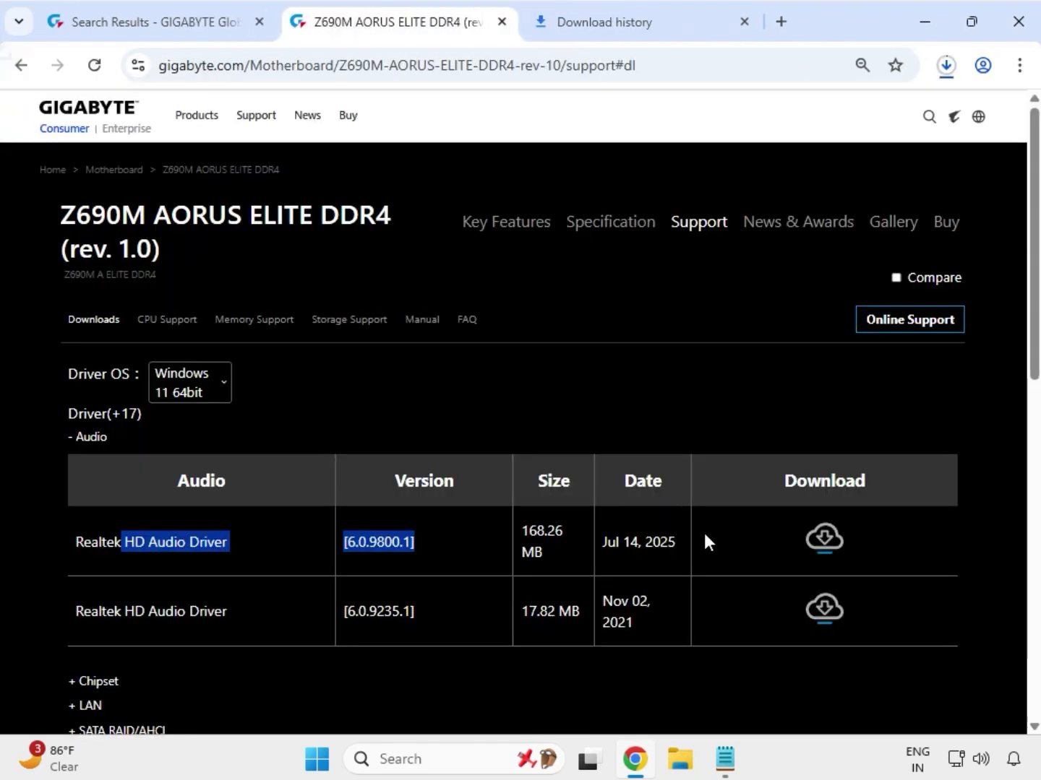
Step: Expand the Chipset driver category
scroll(261, 523, down, 1)
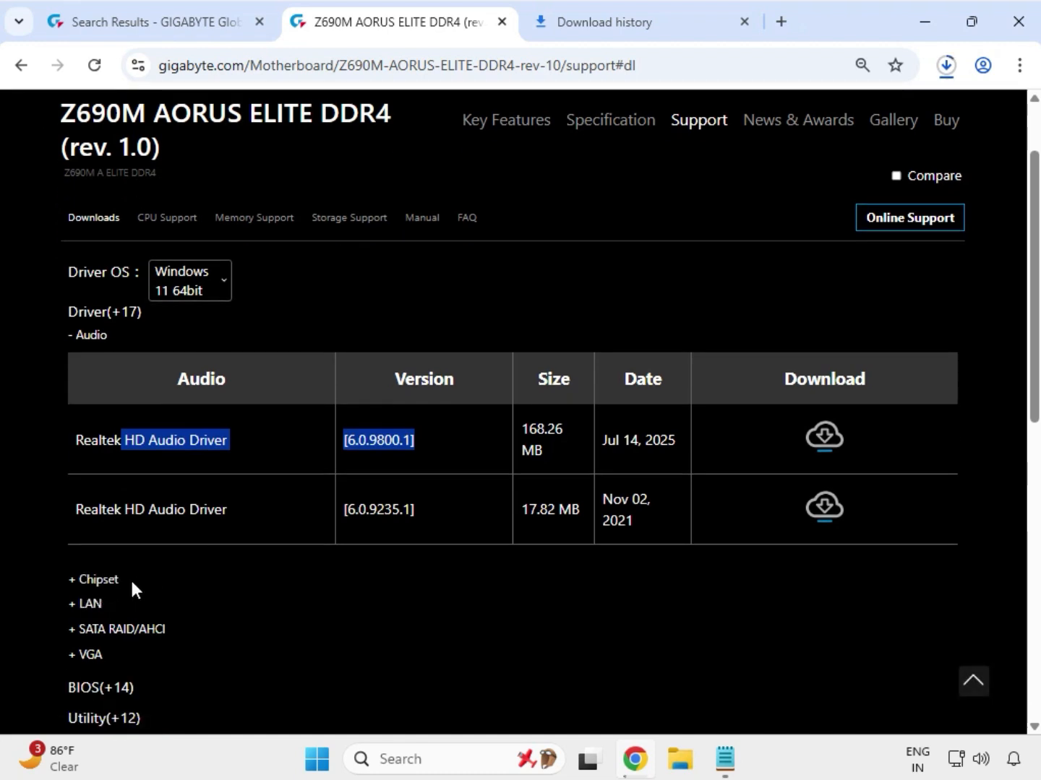
double_click(89, 579)
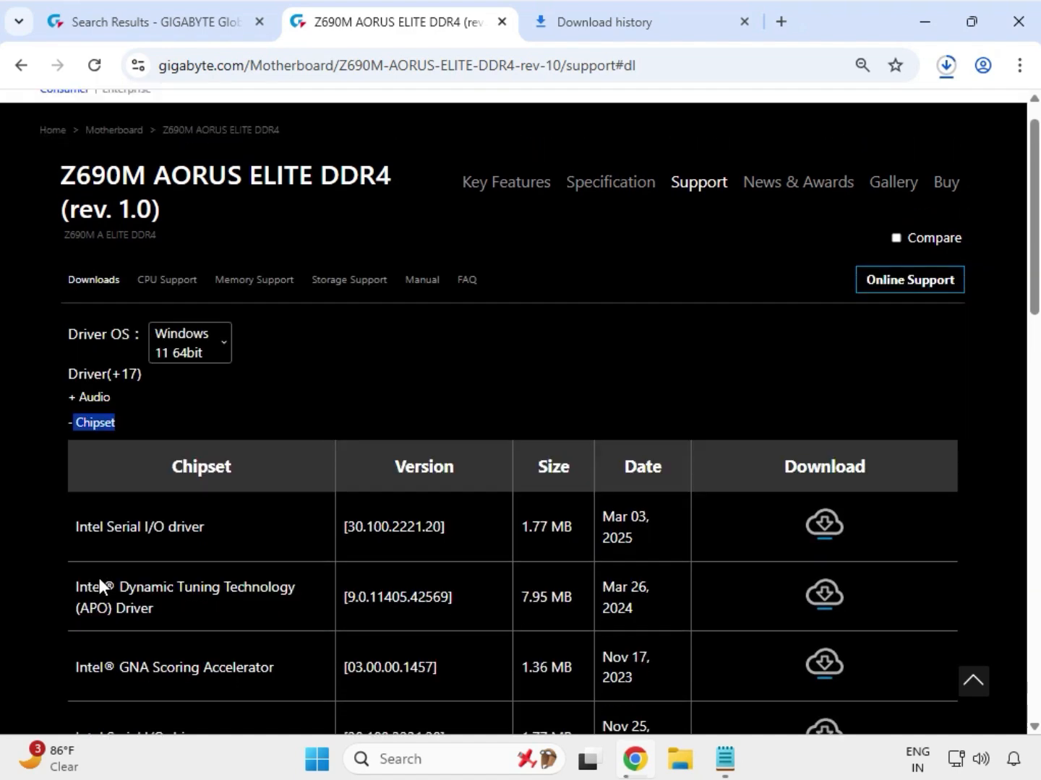
drag(92, 567, 214, 567)
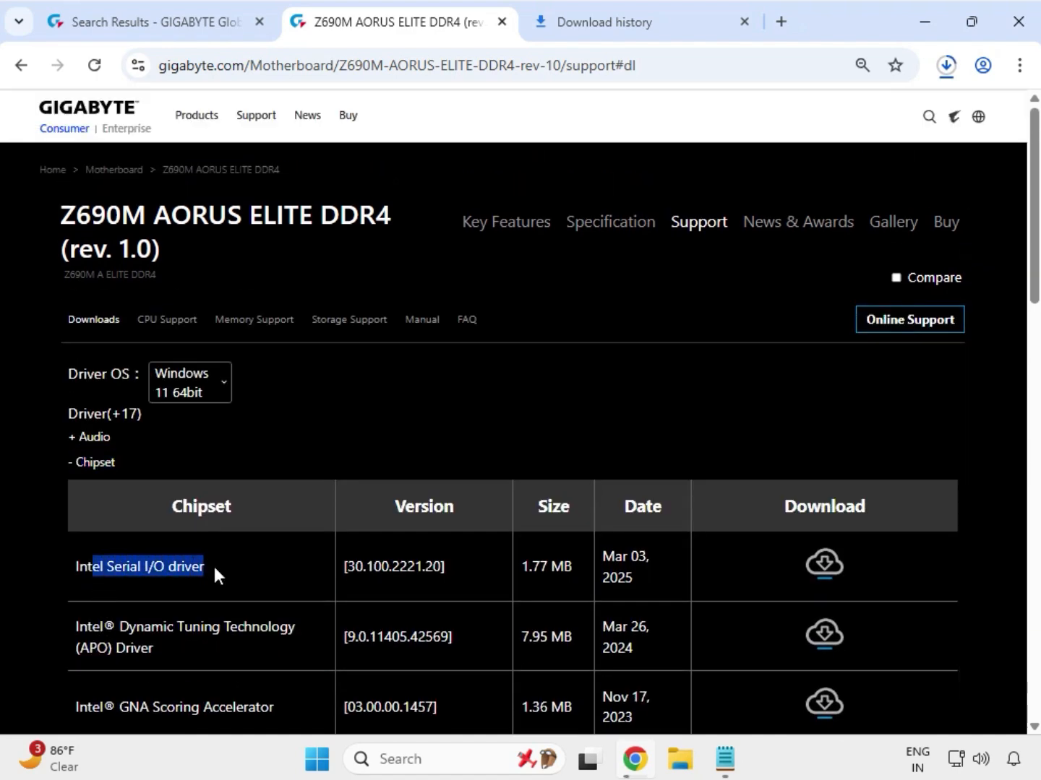
Step: Download the Intel INF installation driver version 10.1.19198.8339 from the Chipset list
scroll(192, 574, down, 2)
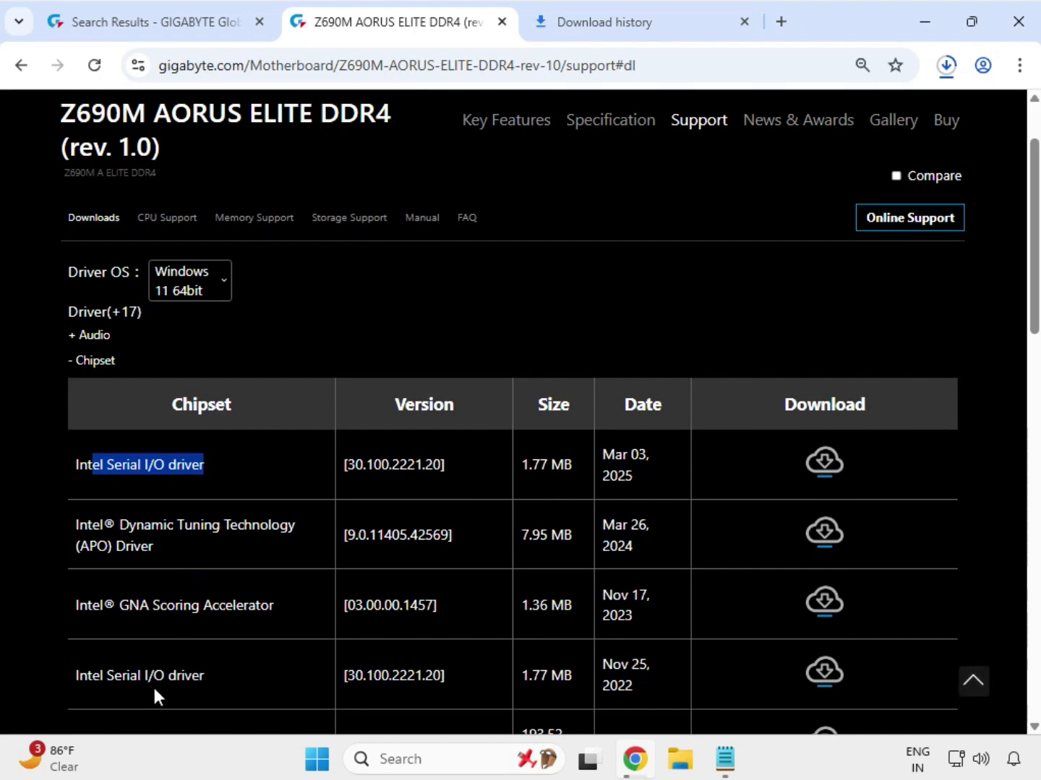
scroll(153, 686, down, 3)
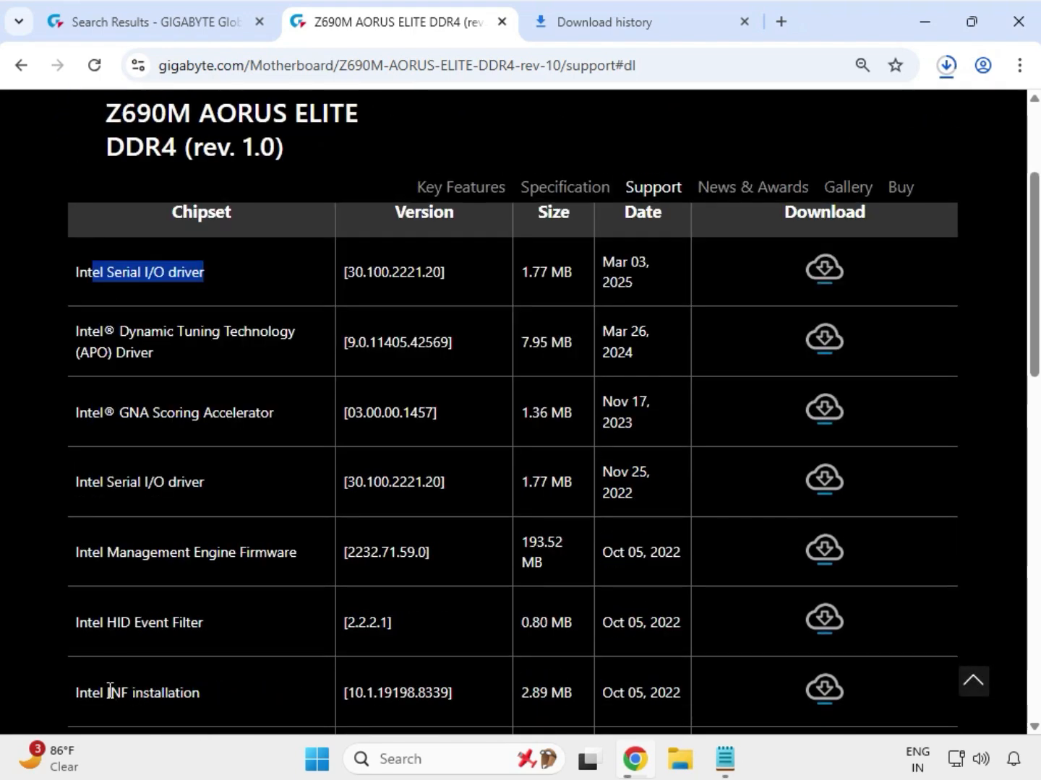
drag(108, 693, 216, 698)
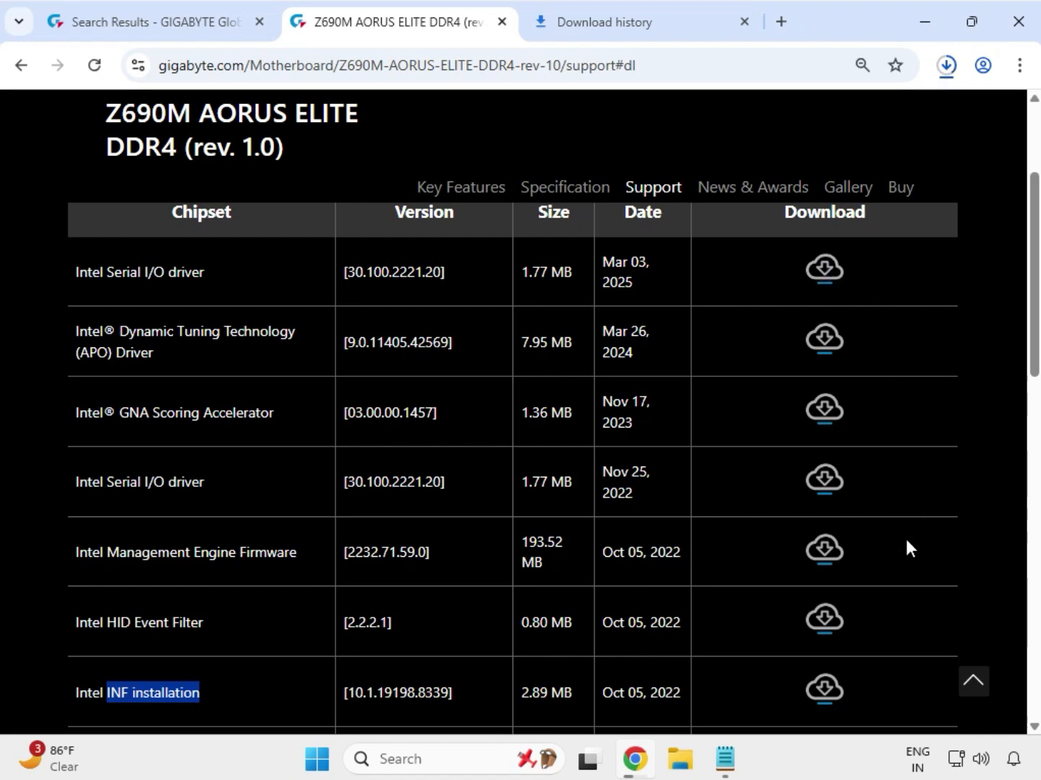
click(828, 691)
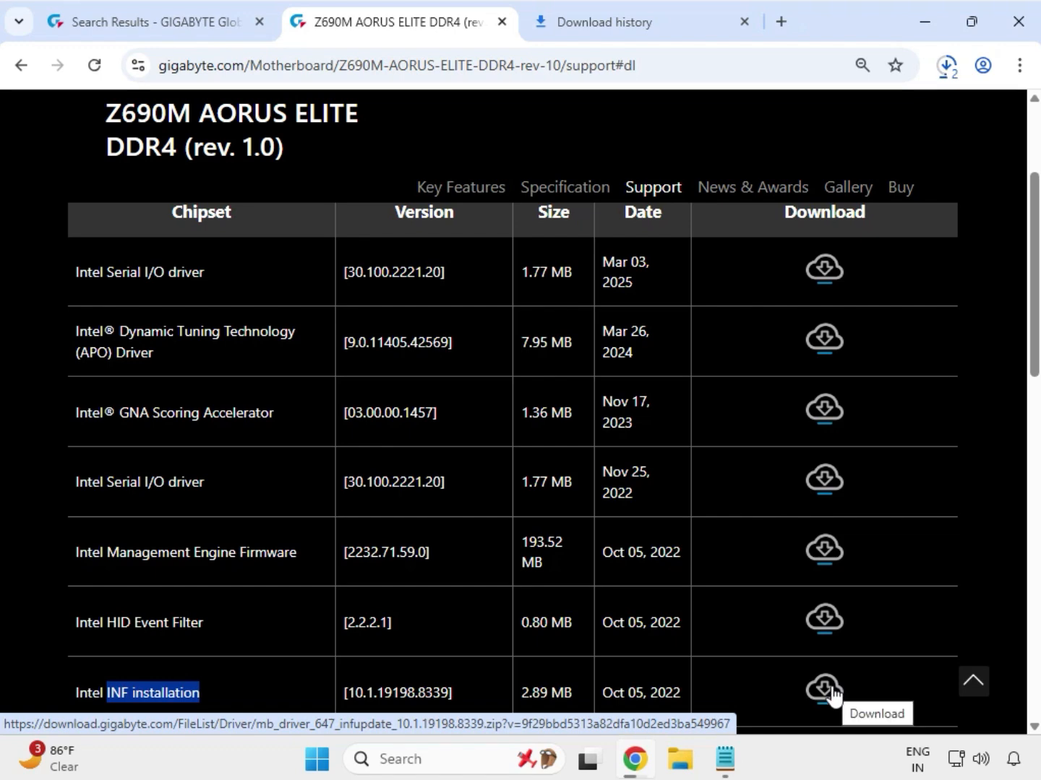
click(831, 692)
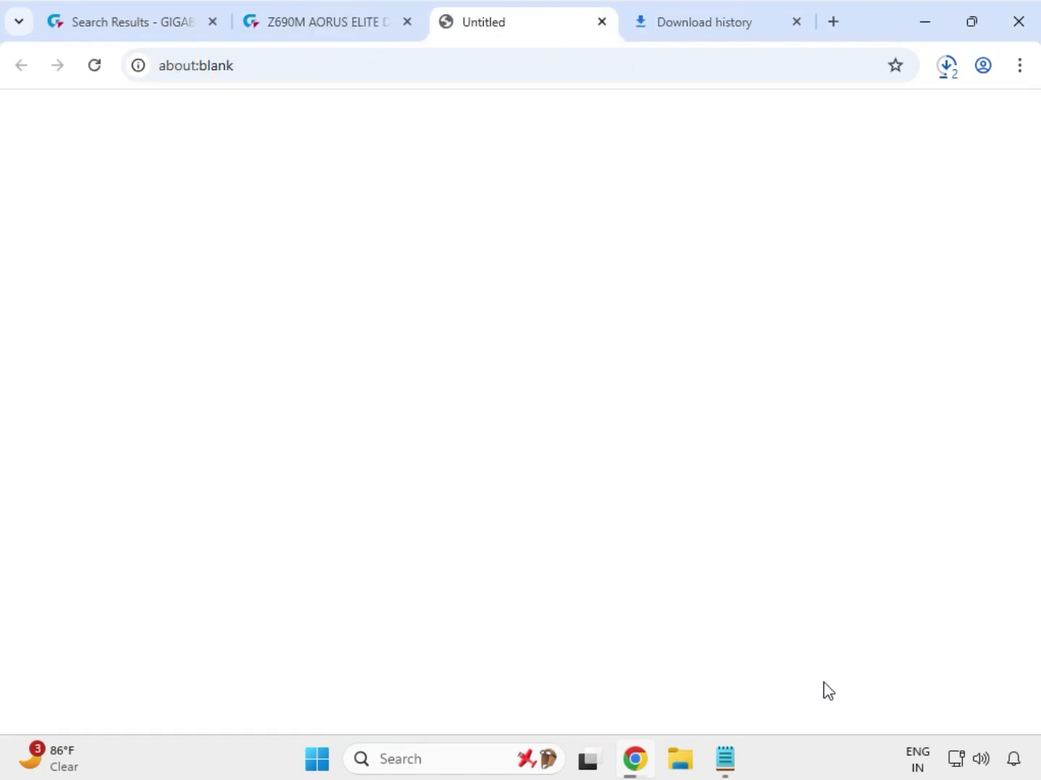
Step: Expand the LAN category and download the Intel i225 & i226 LAN driver version 2.1.5.4
scroll(825, 691, down, 3)
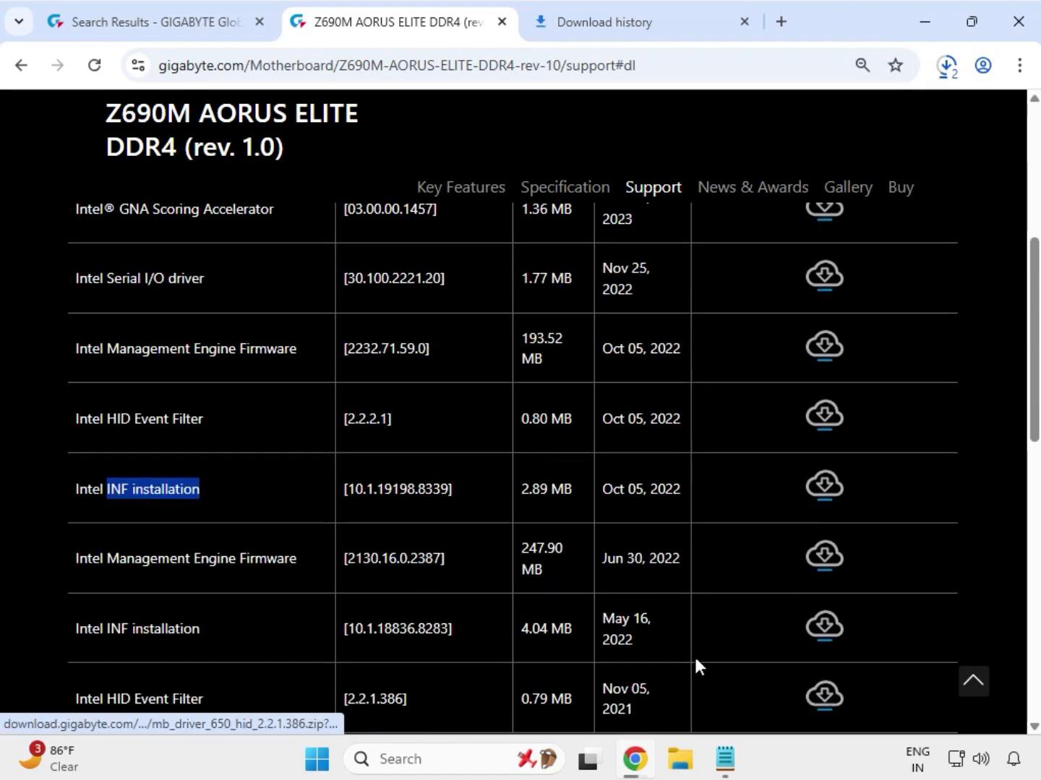
scroll(694, 666, down, 4)
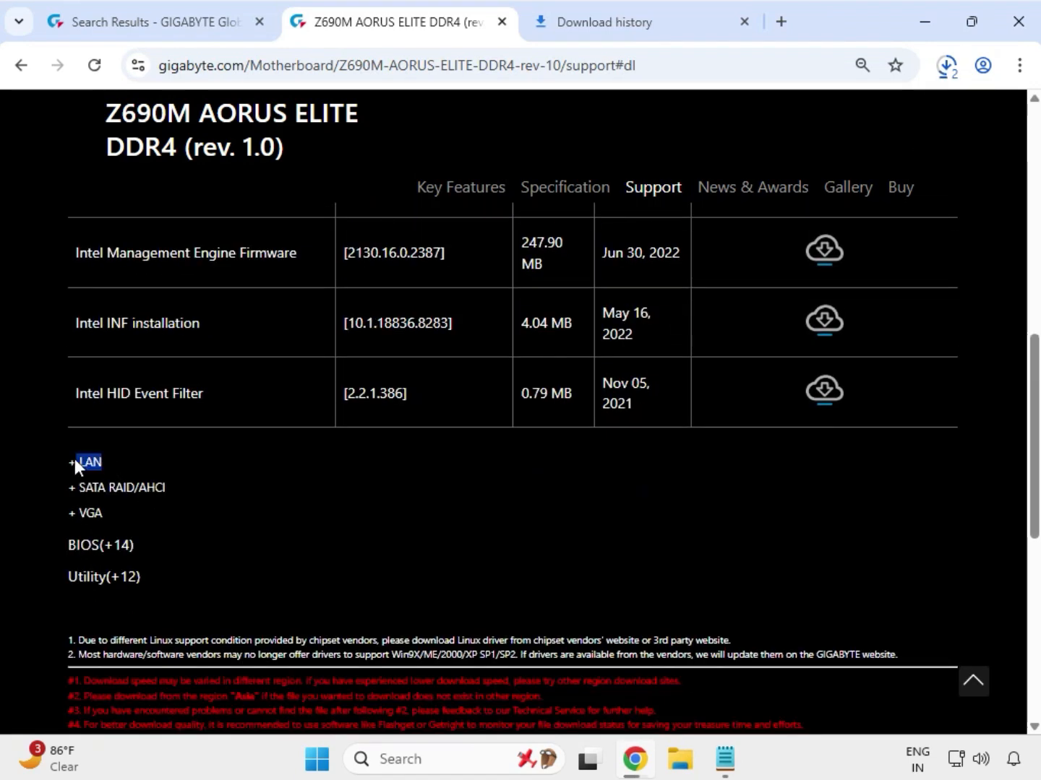
click(75, 459)
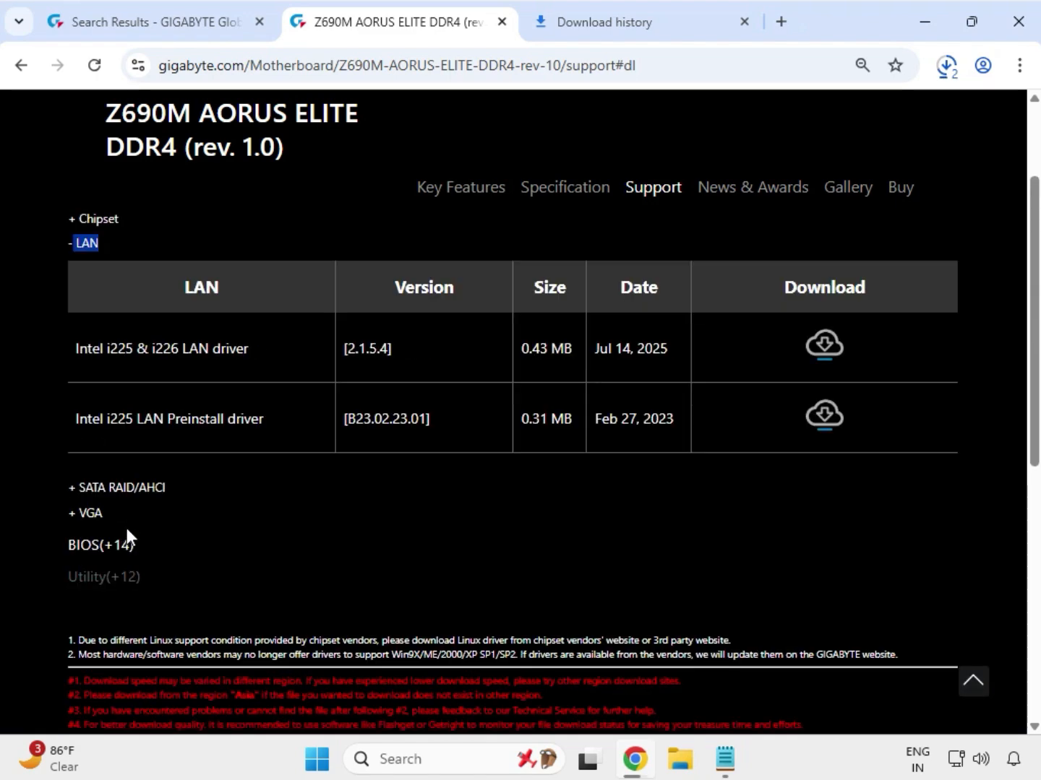
drag(78, 449, 805, 444)
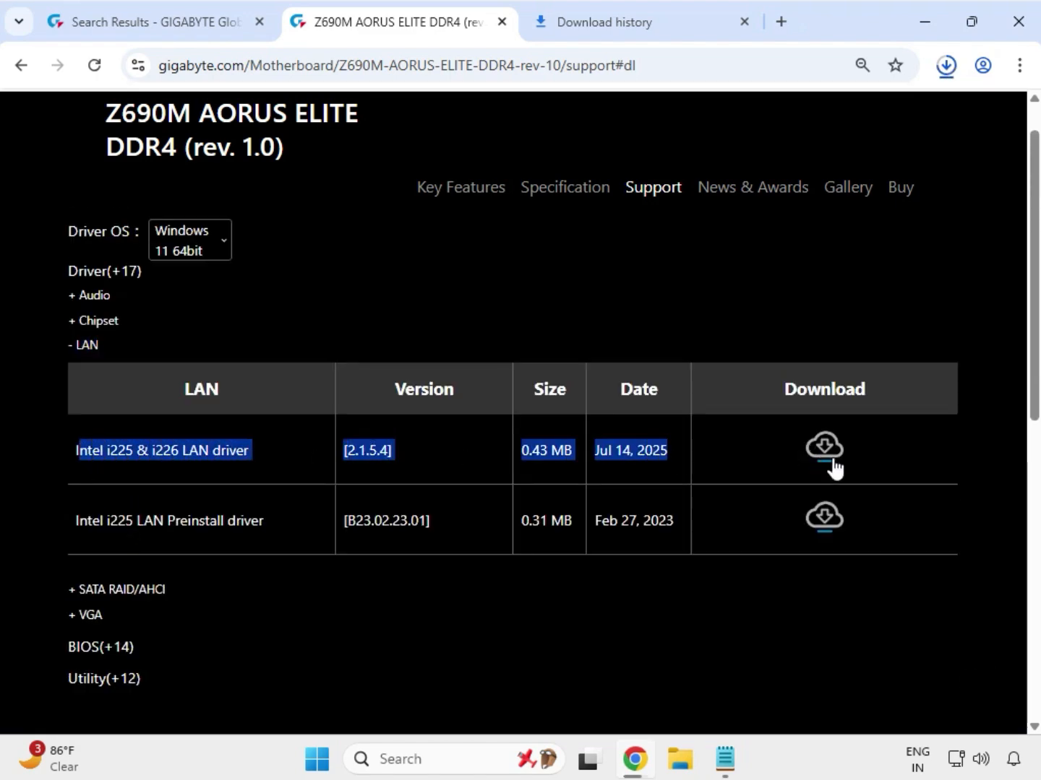
click(831, 461)
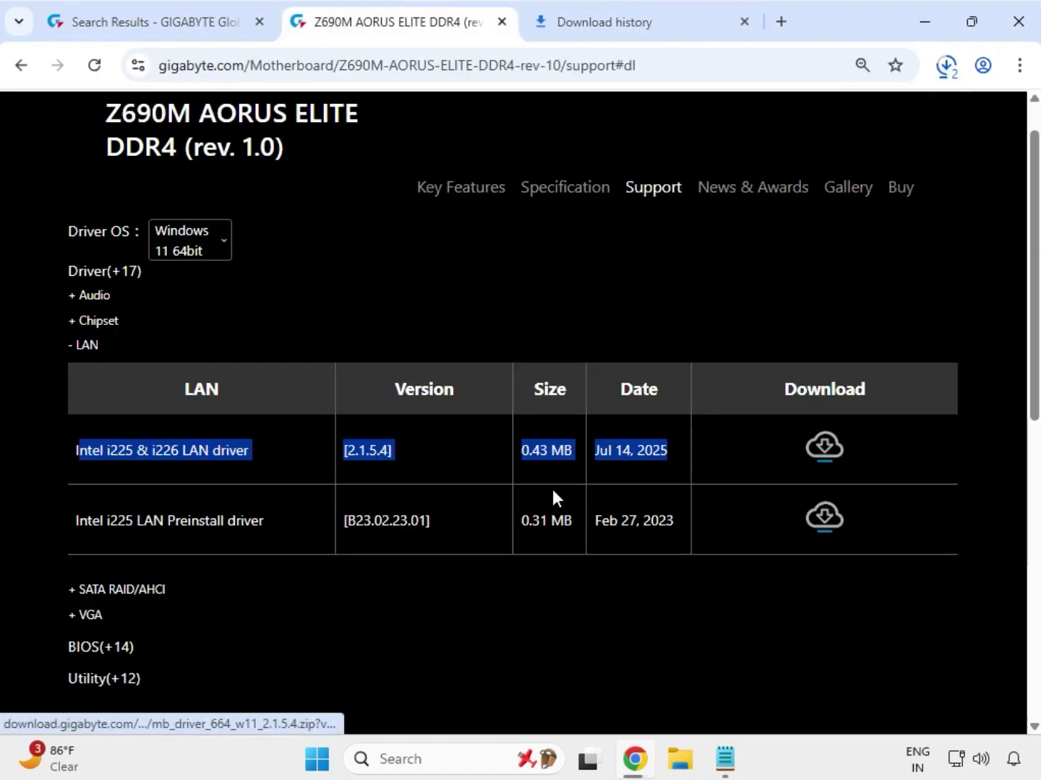
Step: Expand the VGA category and download the Intel Graphic Driver version 32.0.101.5542
click(104, 617)
click(75, 616)
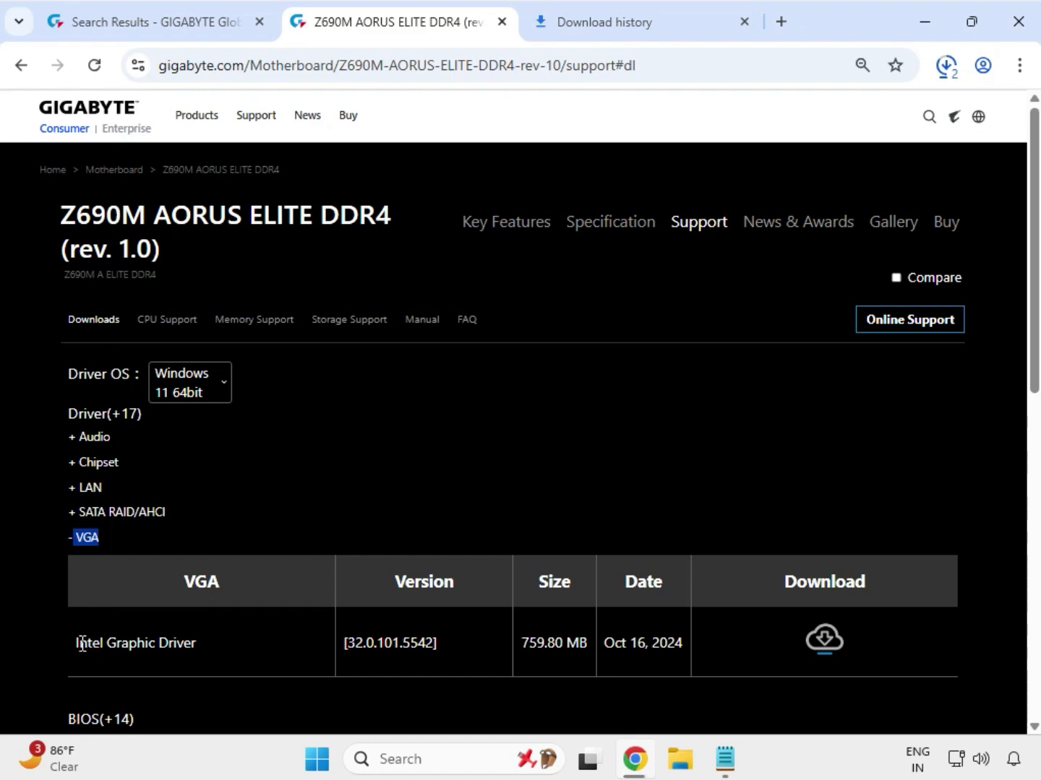
drag(82, 643, 711, 643)
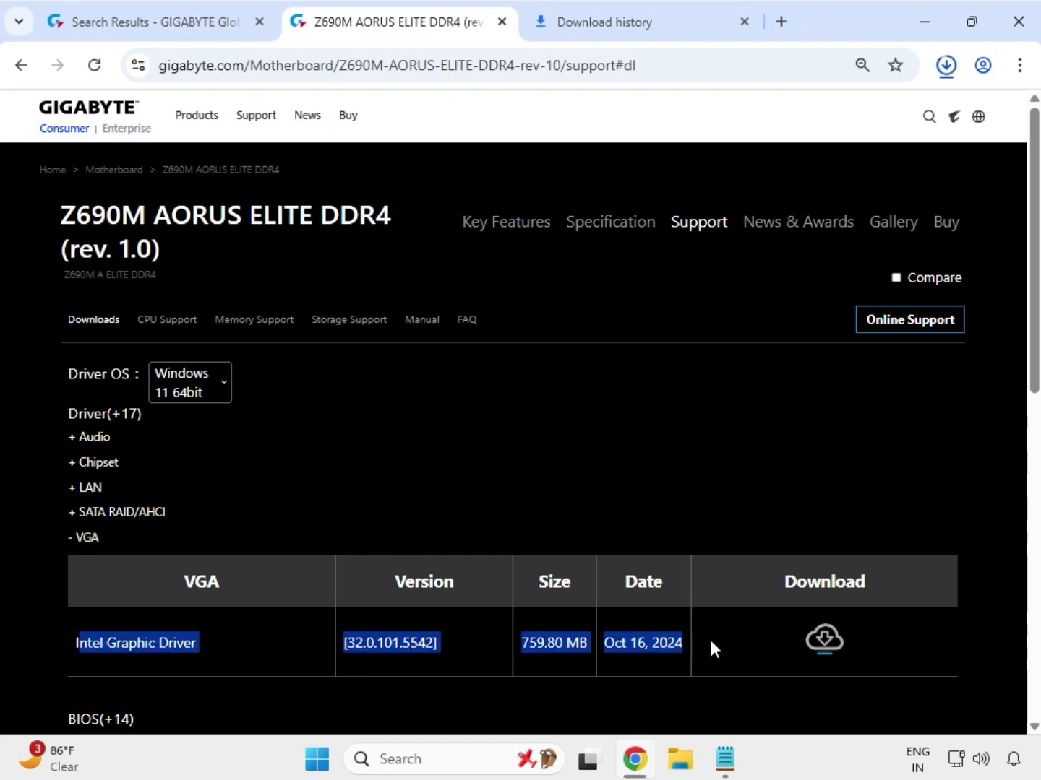
click(825, 642)
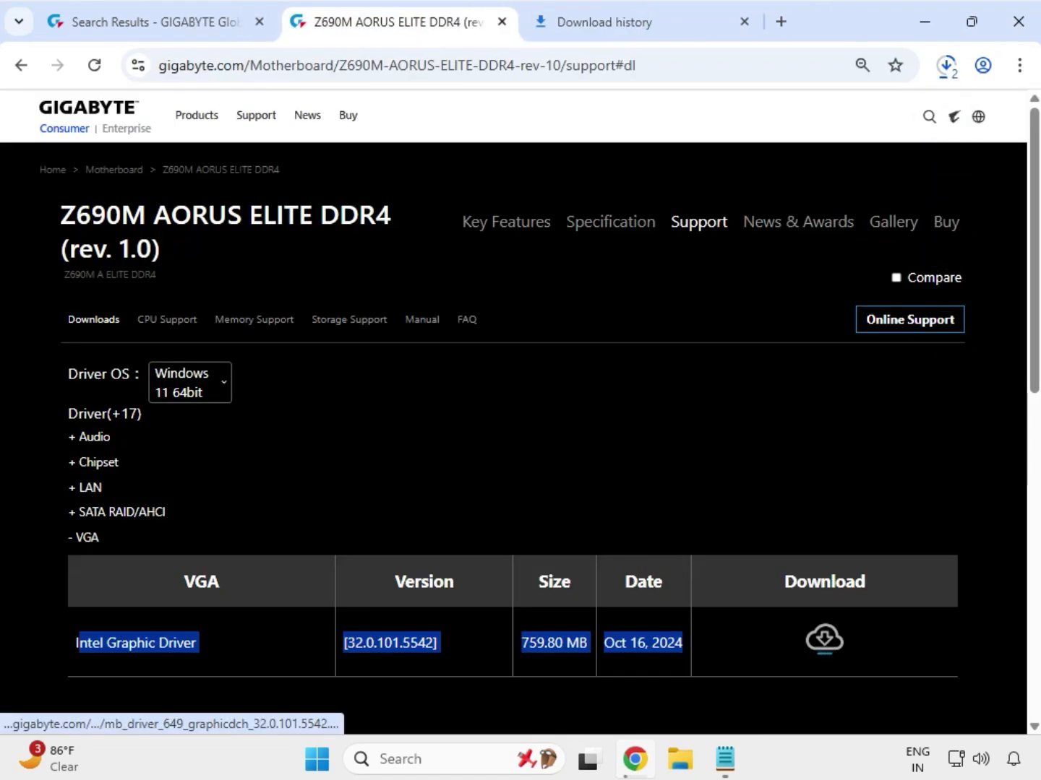
Step: Open the recent downloads list and show the LAN driver zip in its folder
click(945, 67)
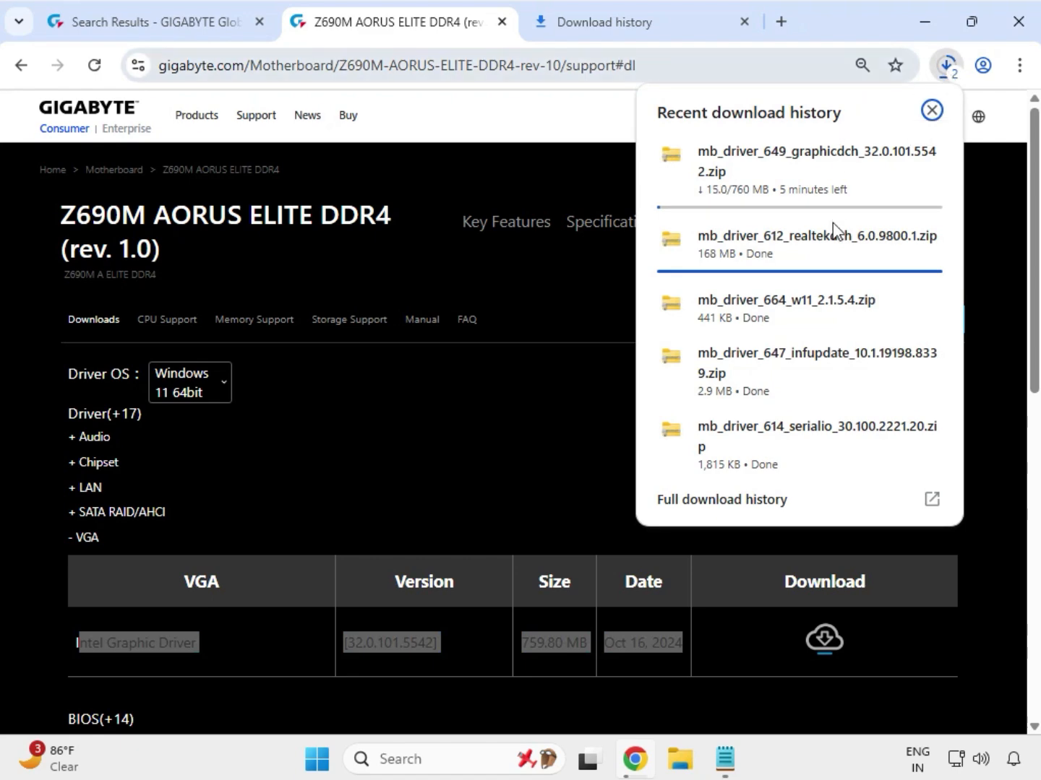
mouse_move(875, 322)
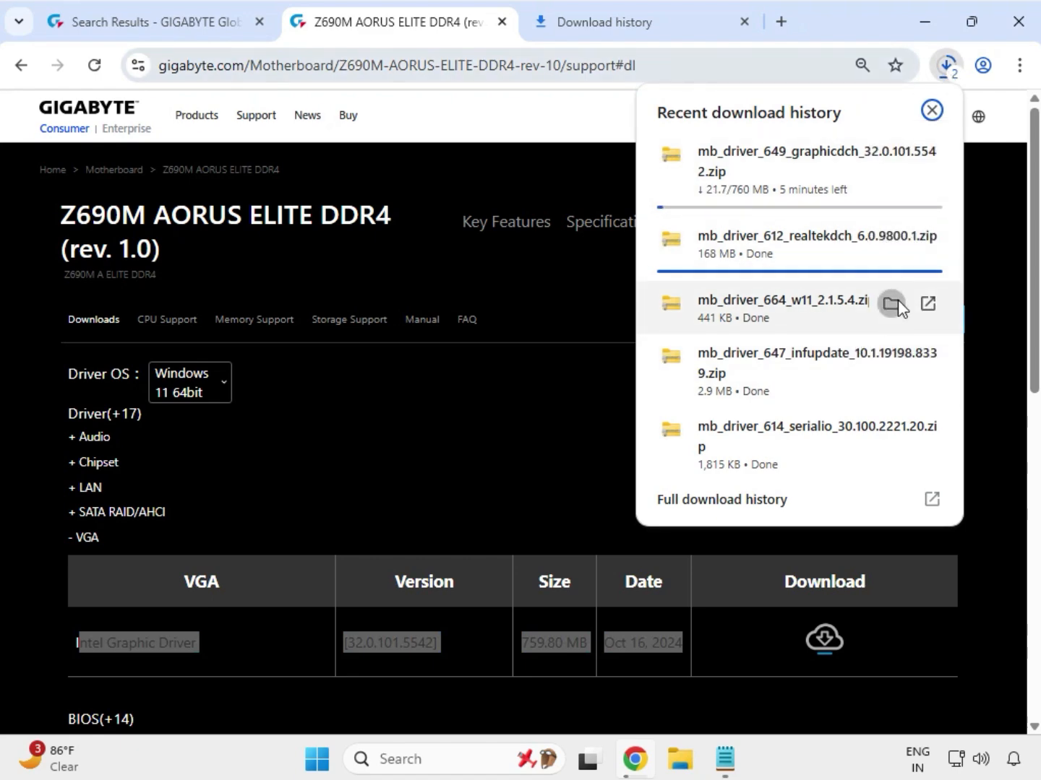
click(894, 303)
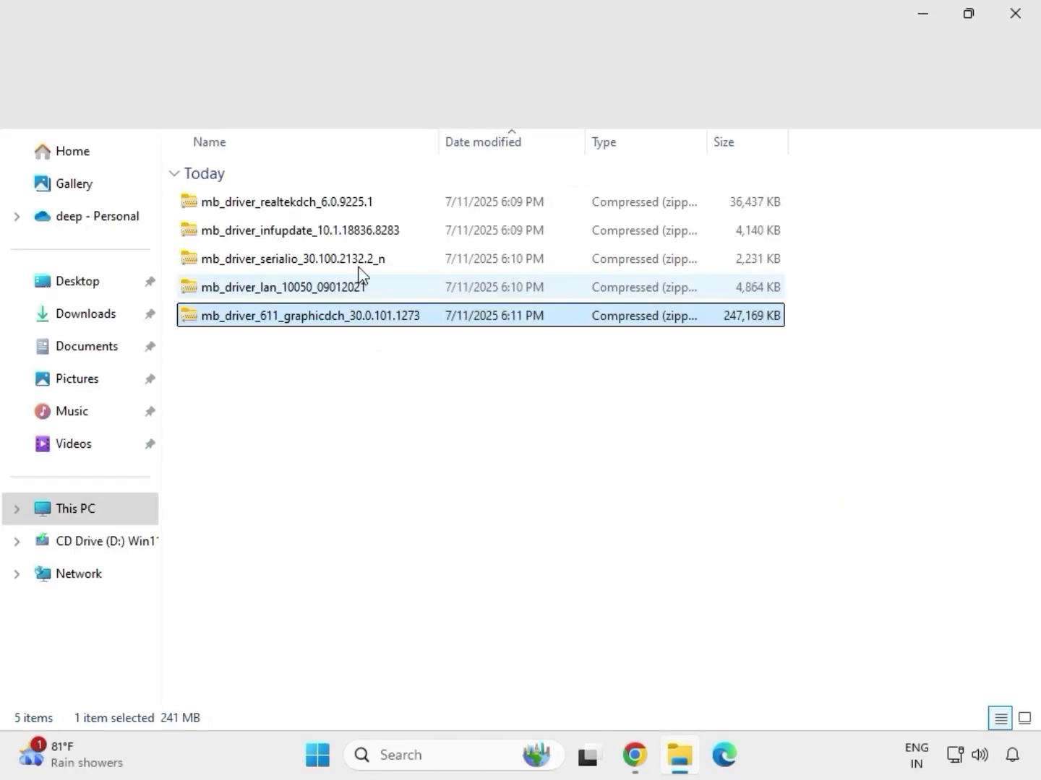
Step: Open Extract All for the mb_driver_611_graphicdch_30.0.101.1273 archive in Downloads
drag(371, 348, 322, 190)
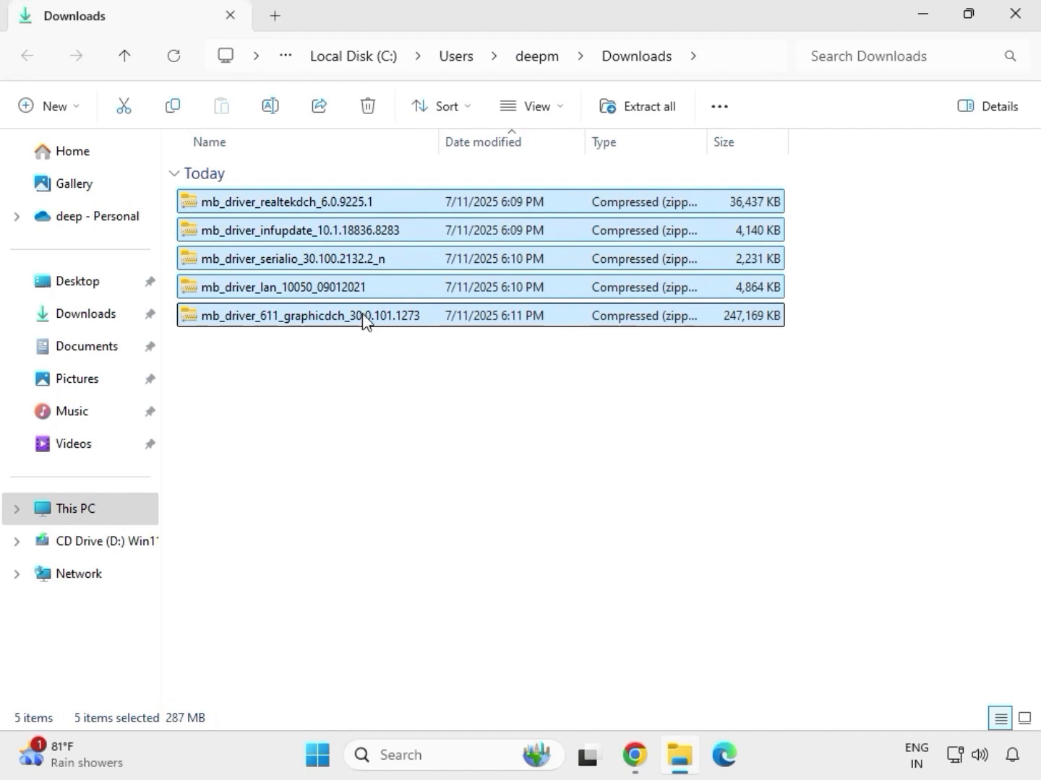
click(366, 322)
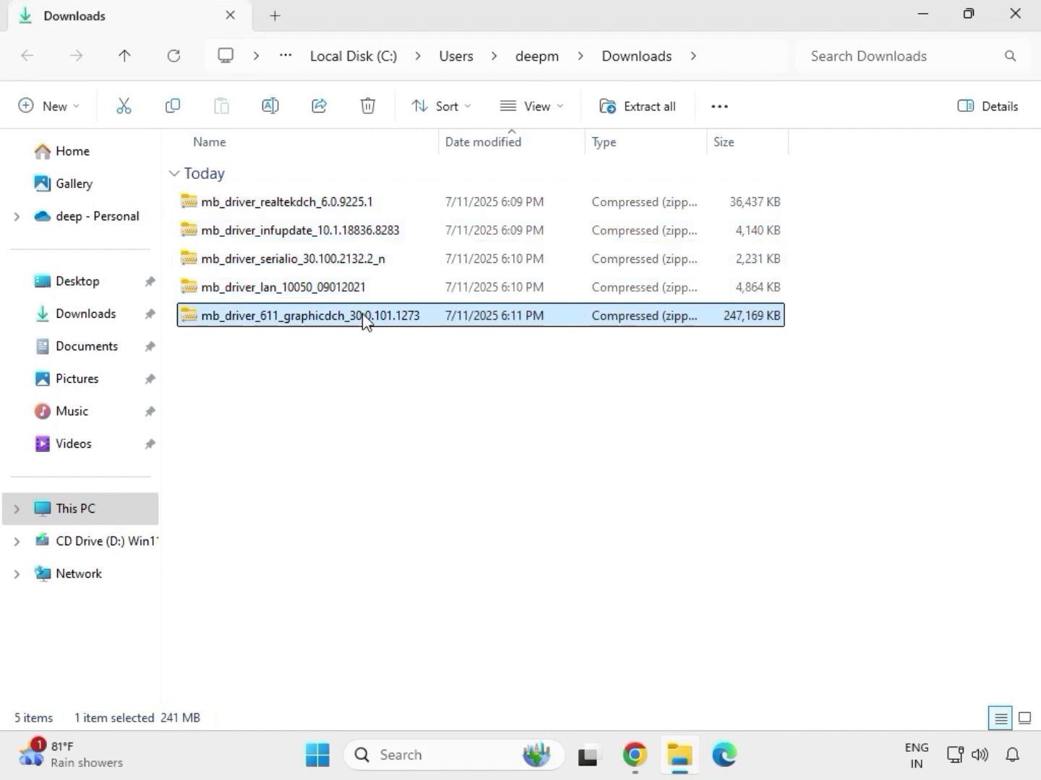
right_click(366, 320)
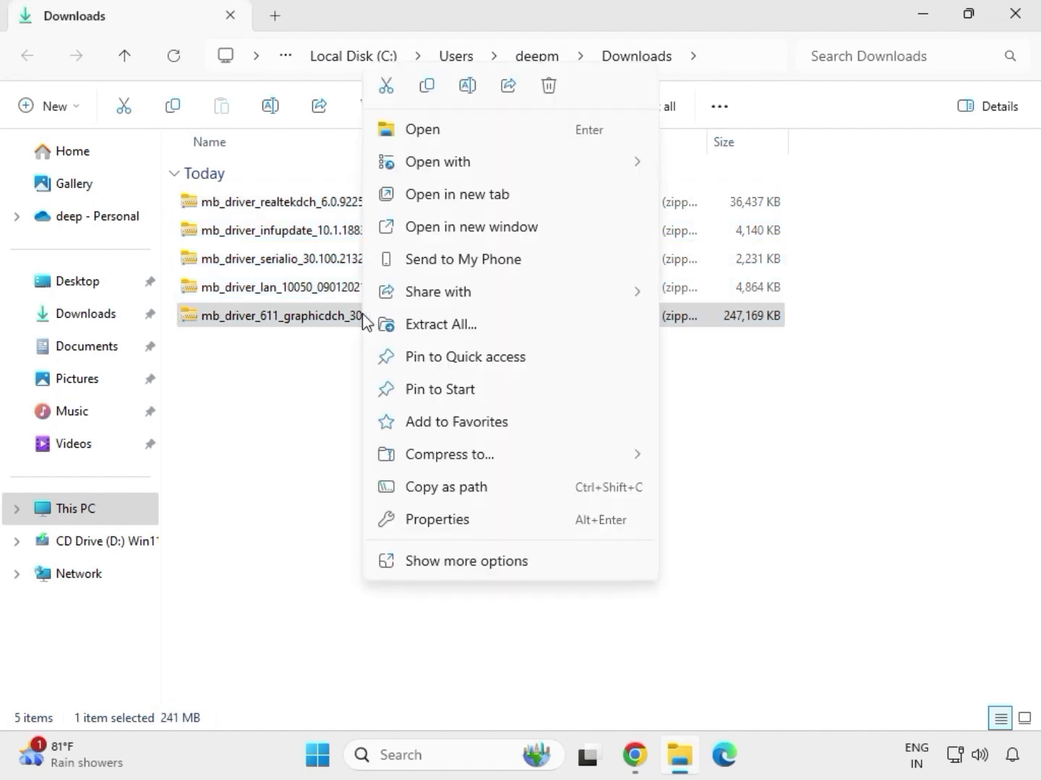
click(466, 567)
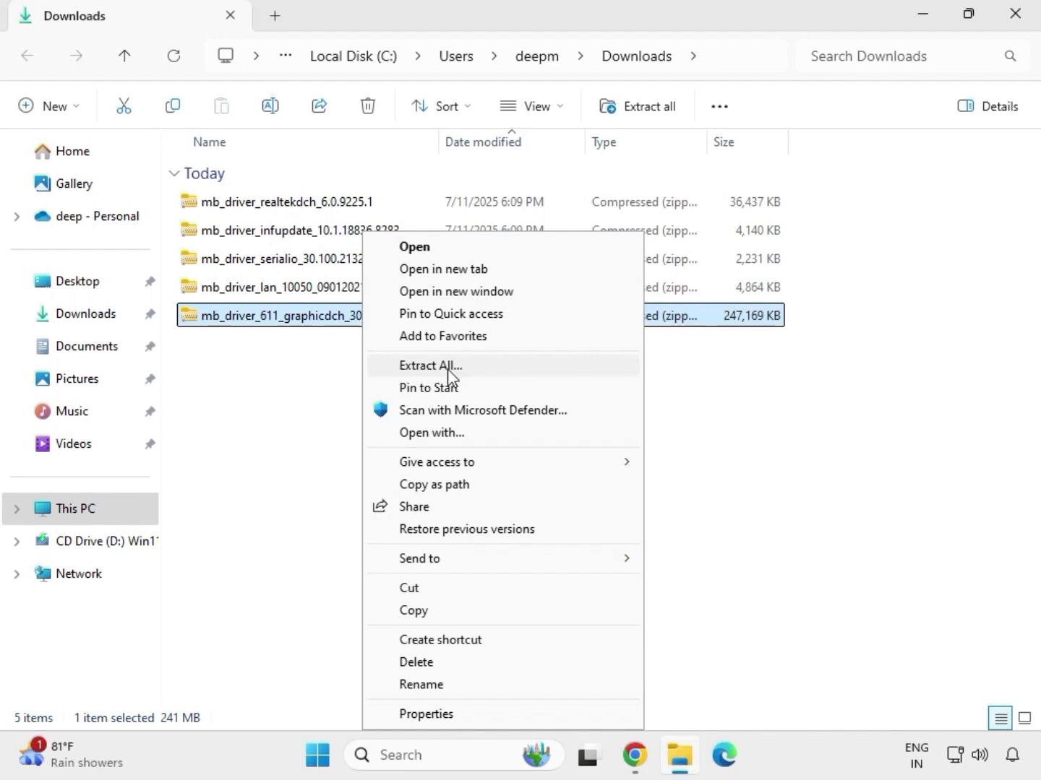
click(439, 367)
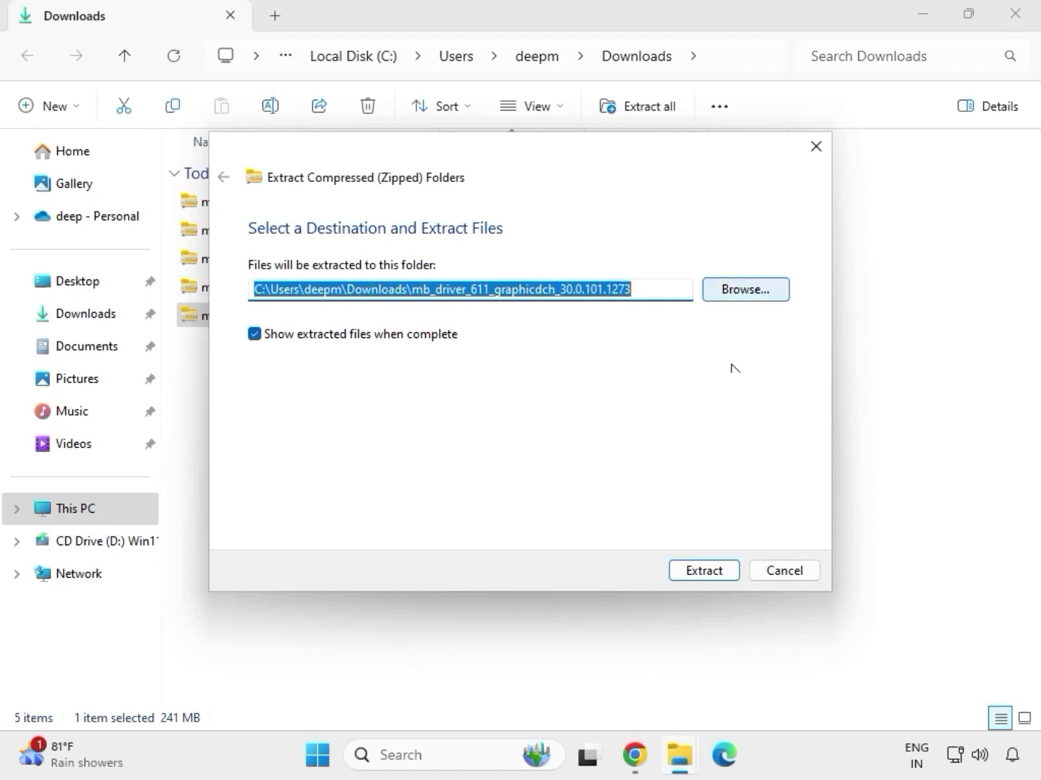
Step: Extract the mb_driver_611_graphicdch_30.0.101.1273 archive to its default folder and close the opened folder window
click(709, 570)
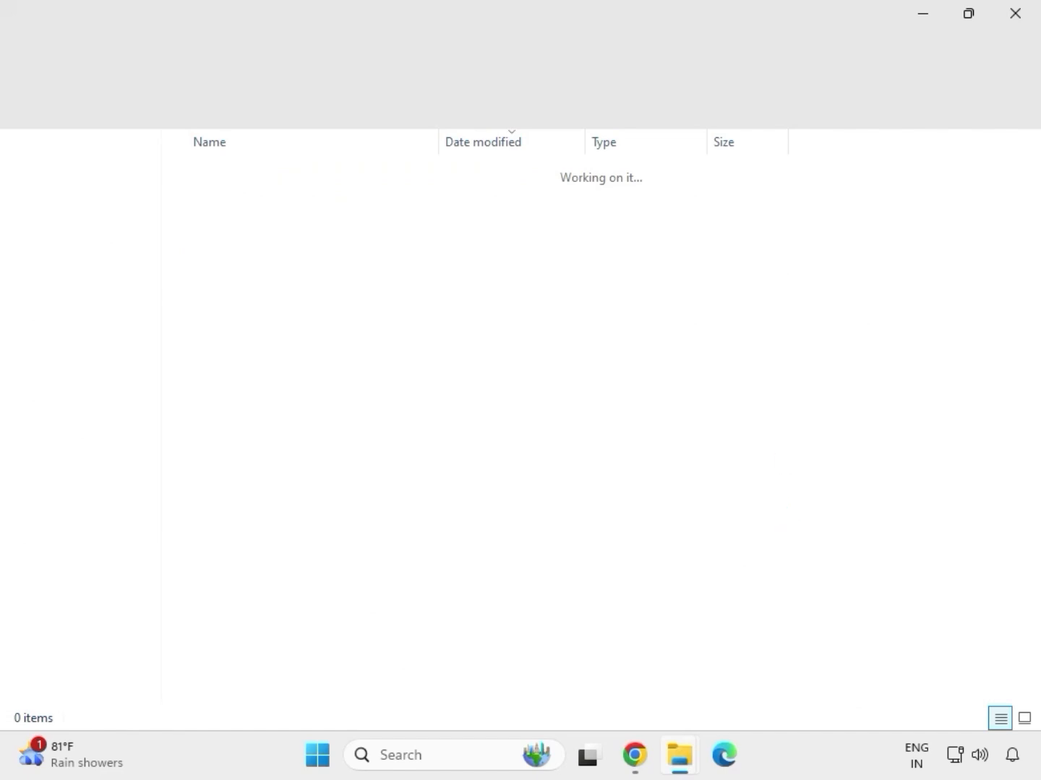
click(1014, 21)
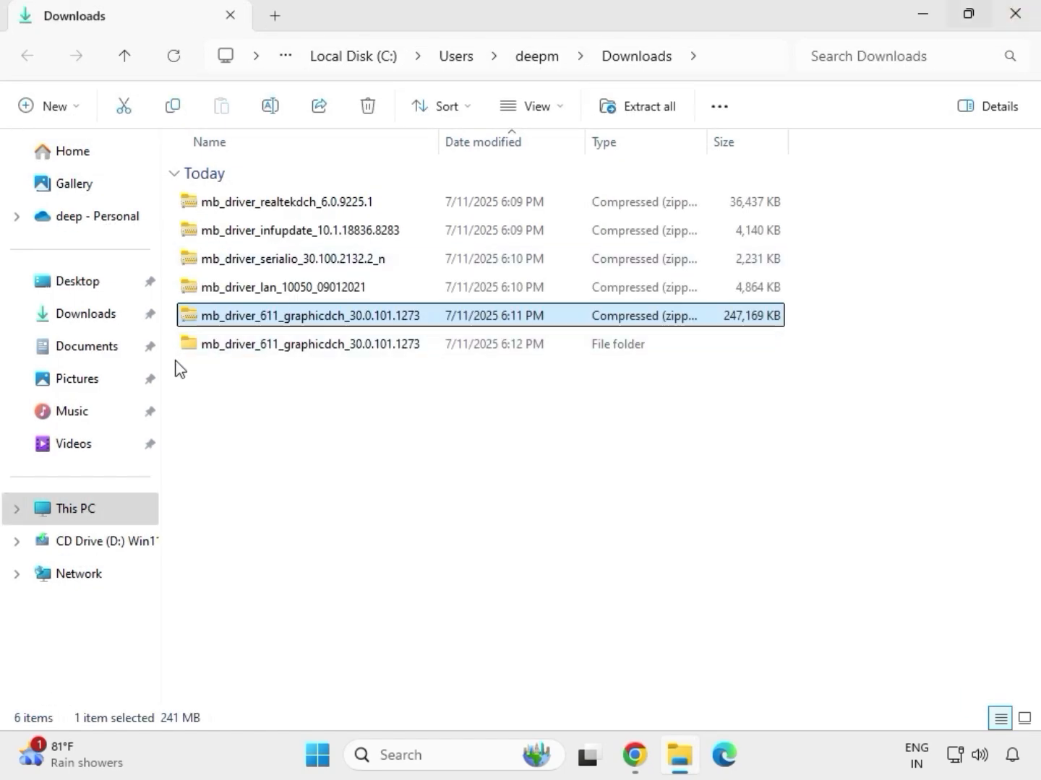
Step: Extract the mb_driver_lan_10050_09012021 archive to its default folder in Downloads and close the opened folder window
click(265, 293)
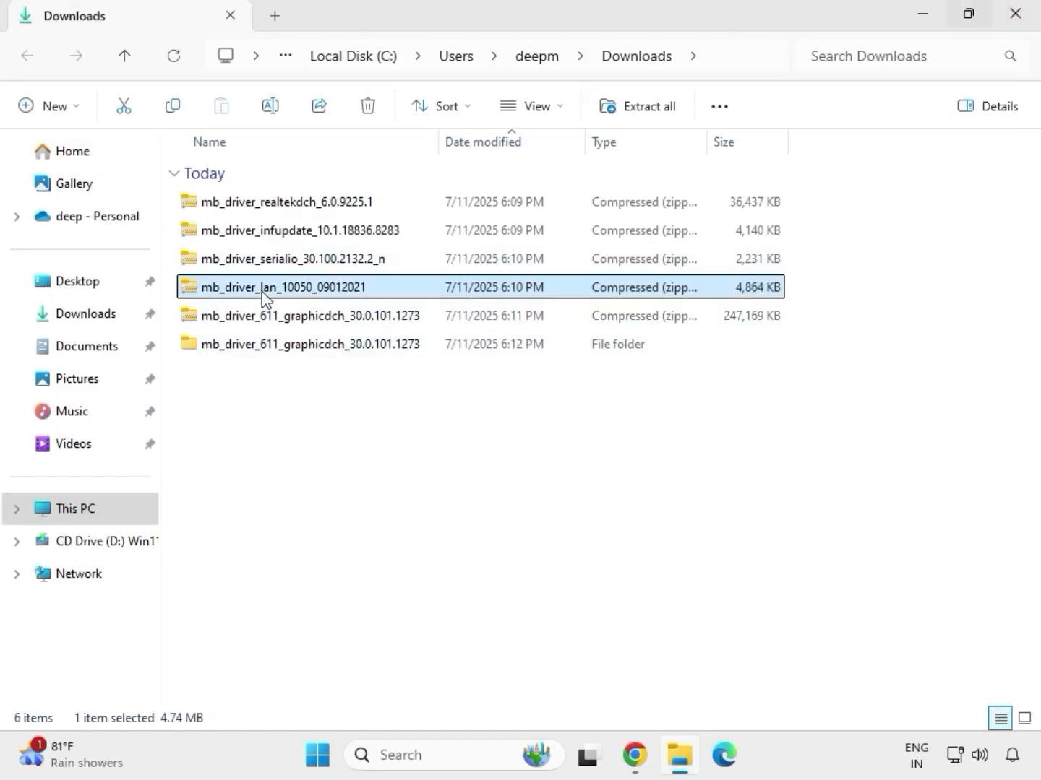
right_click(264, 292)
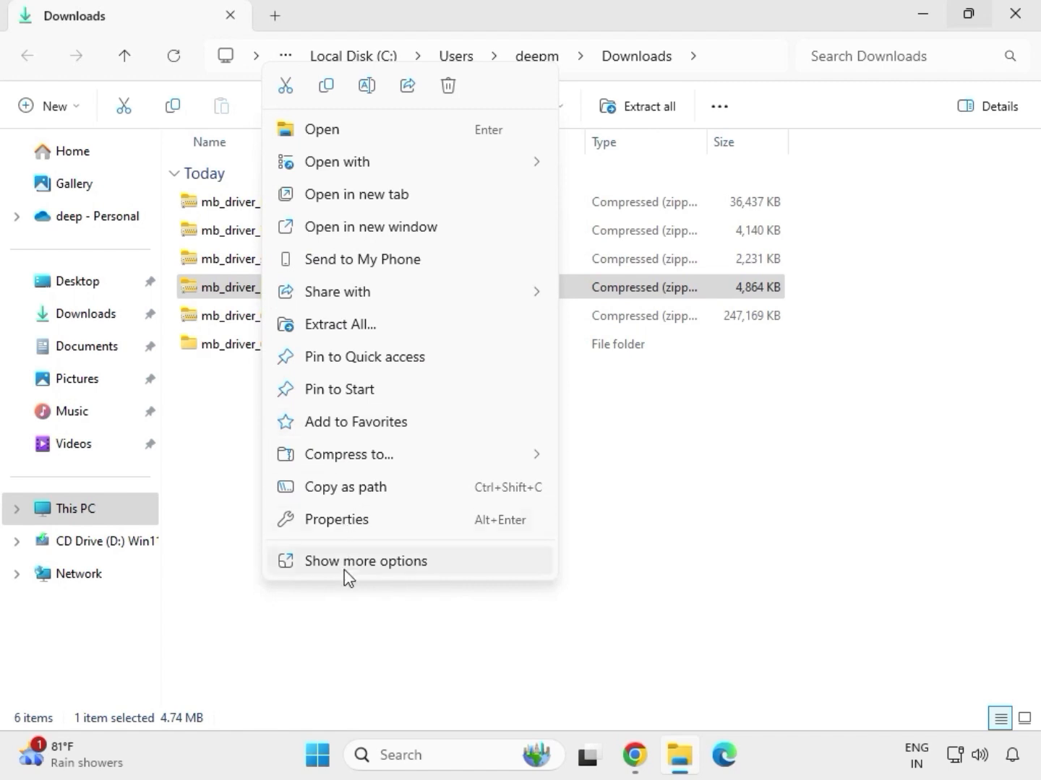
click(357, 555)
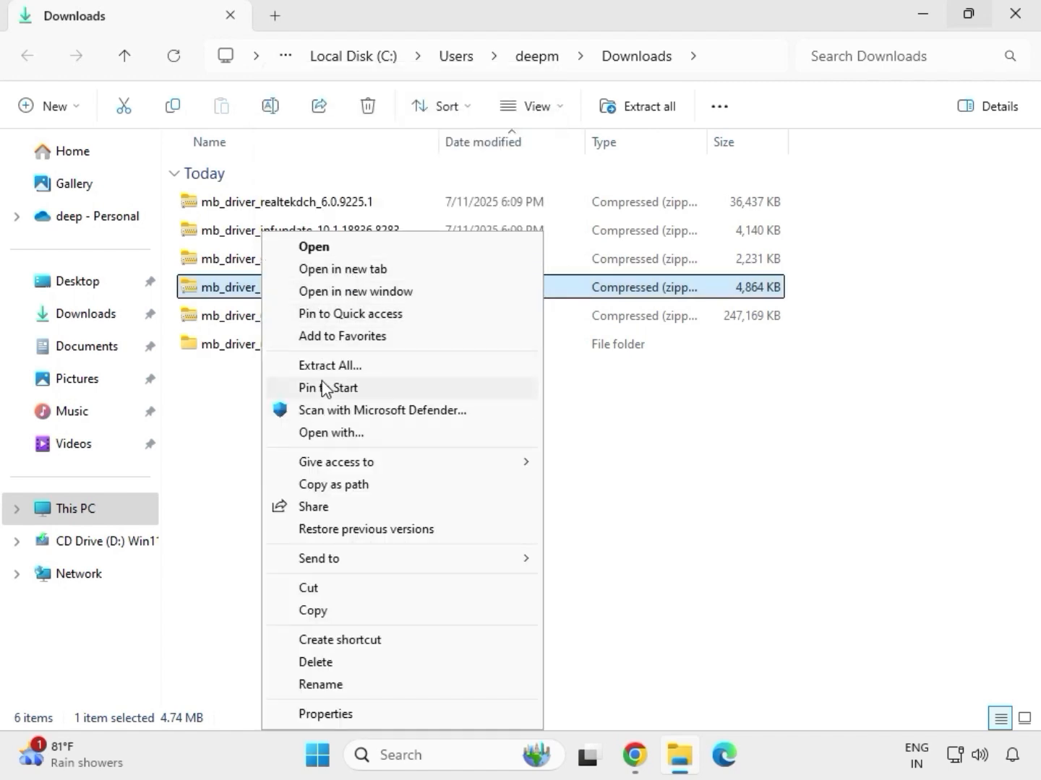
click(343, 368)
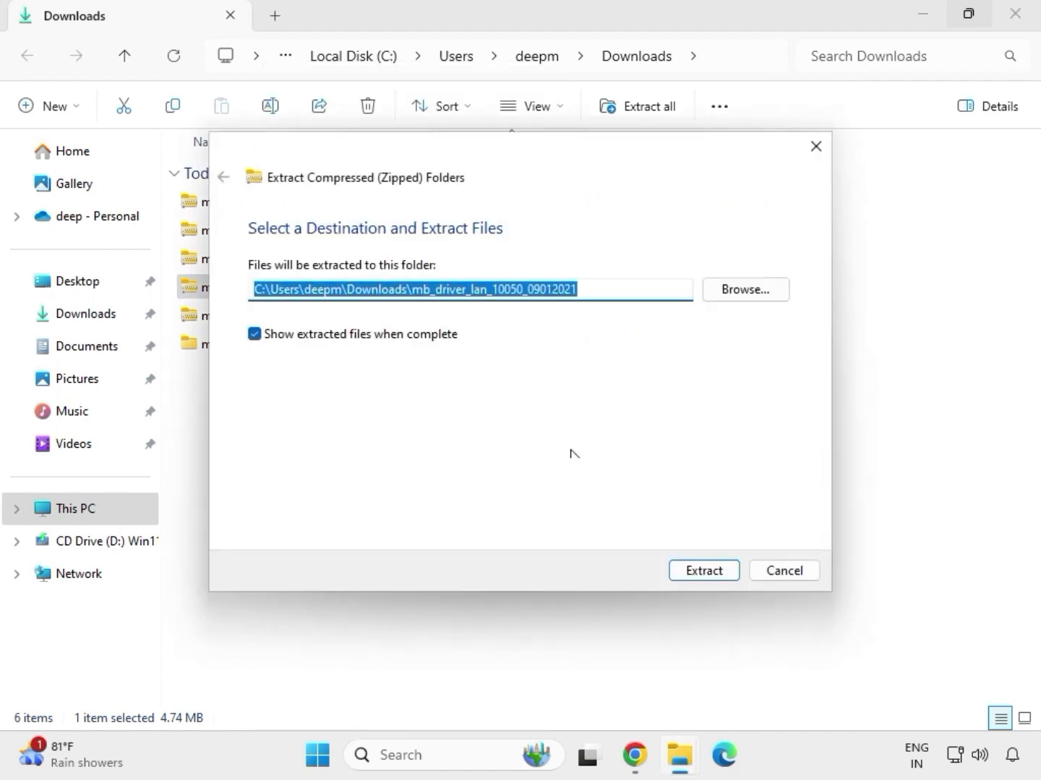
click(697, 575)
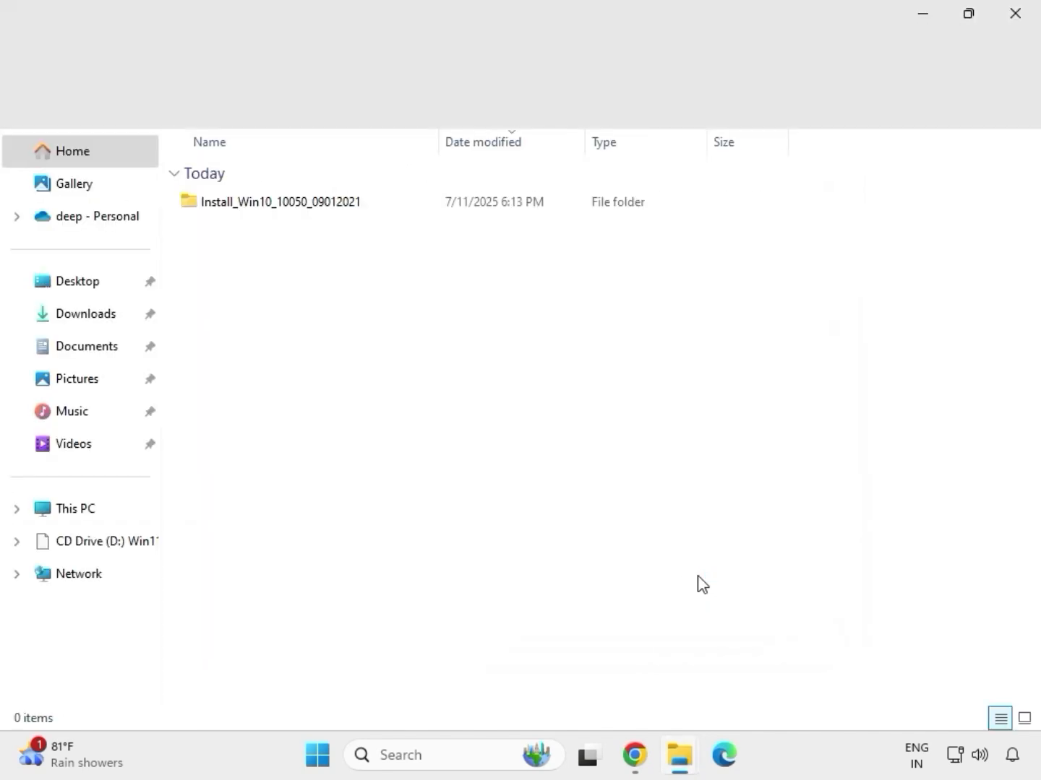
click(1015, 13)
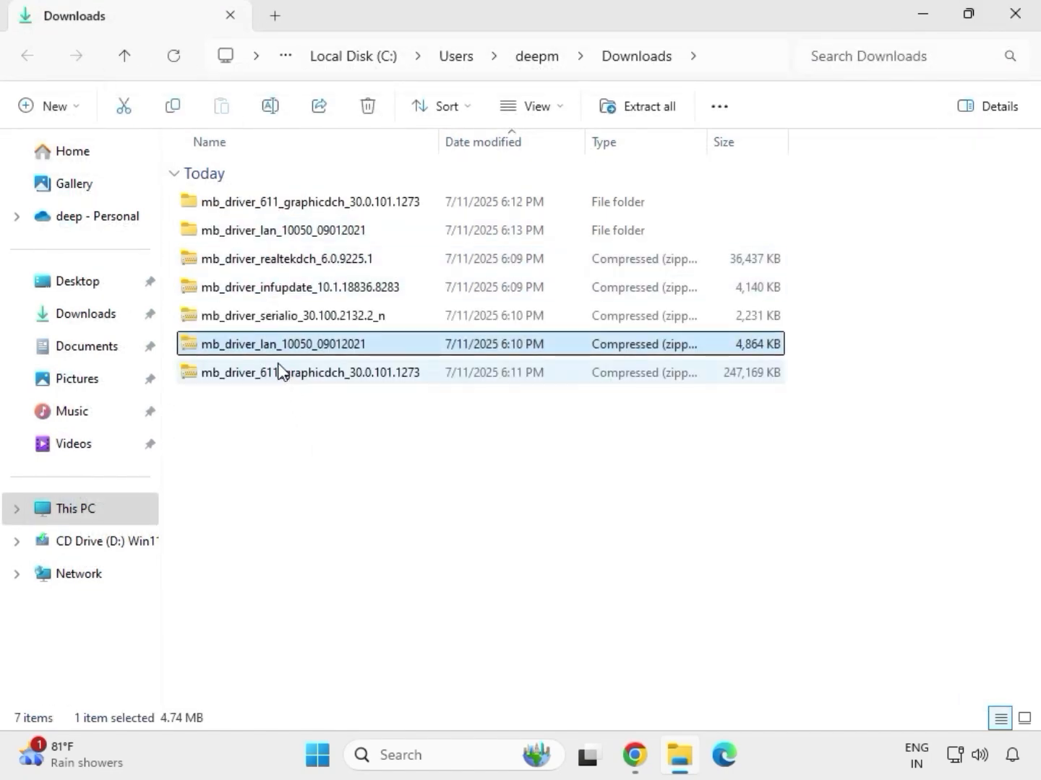
Step: Extract the mb_driver_serialio_30.100.2132.2_n archive to its default folder and close the opened folder window
click(262, 323)
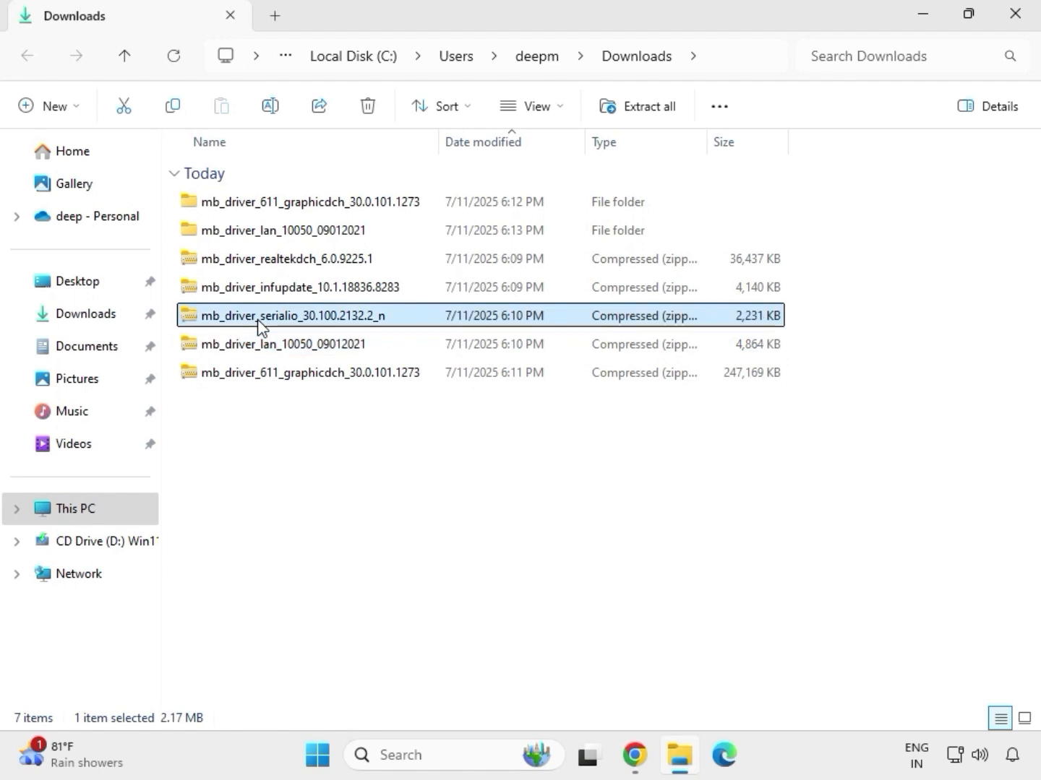
right_click(258, 323)
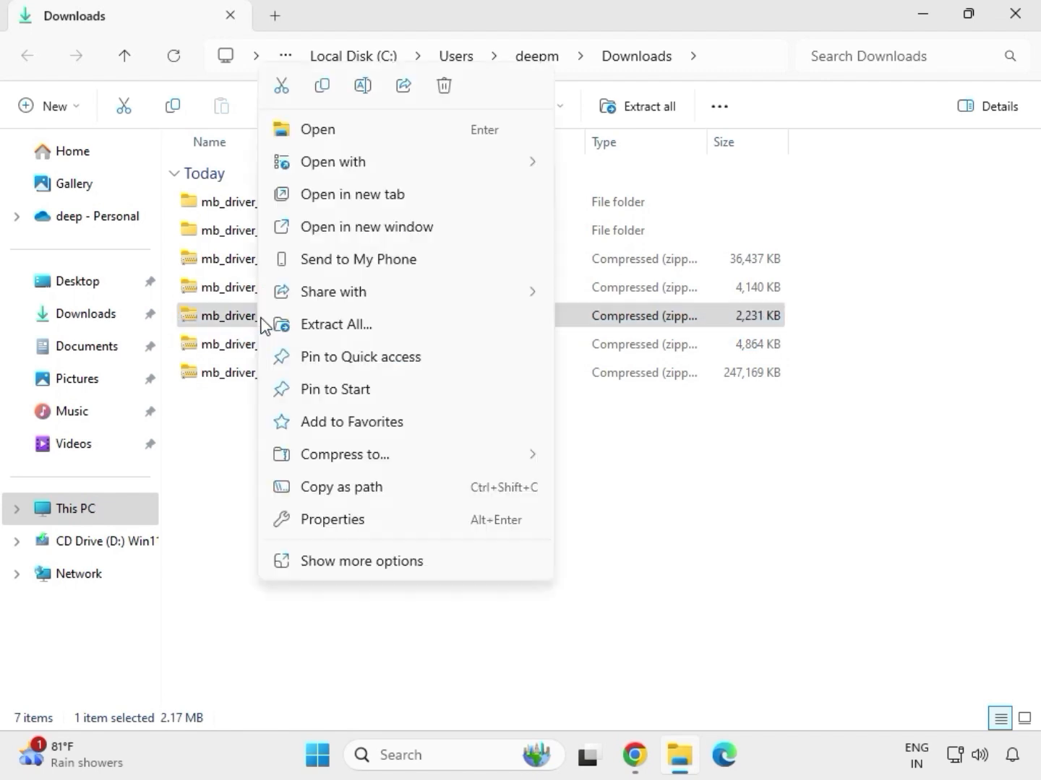
click(319, 327)
click(695, 571)
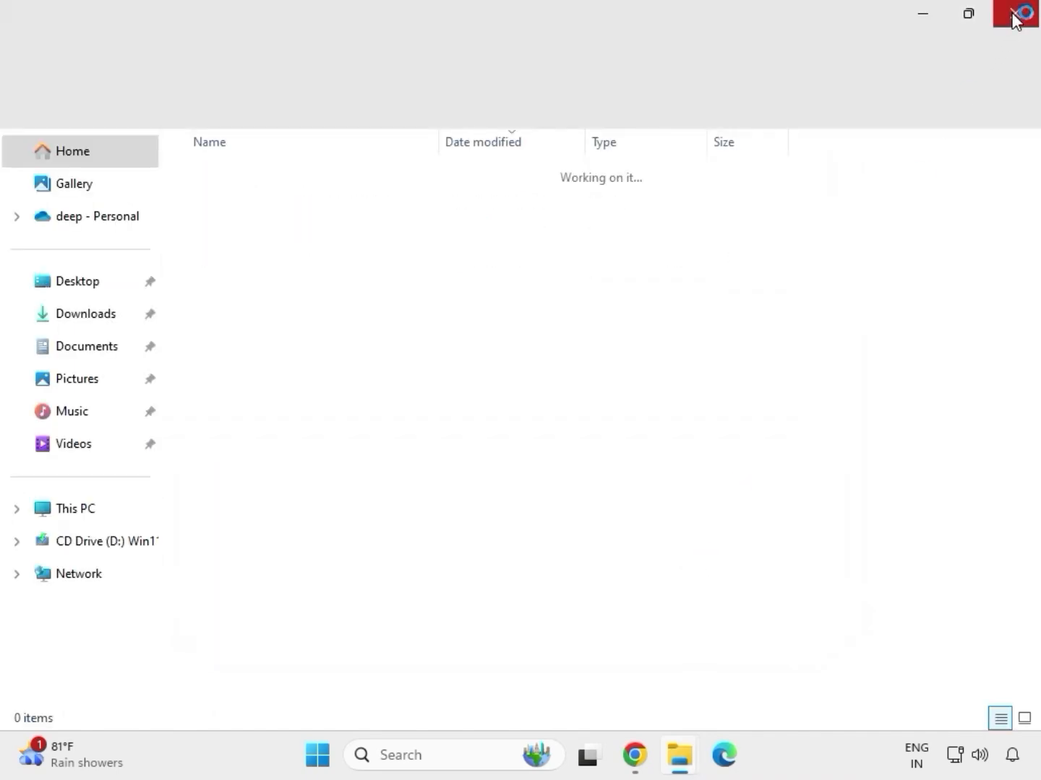
click(1014, 16)
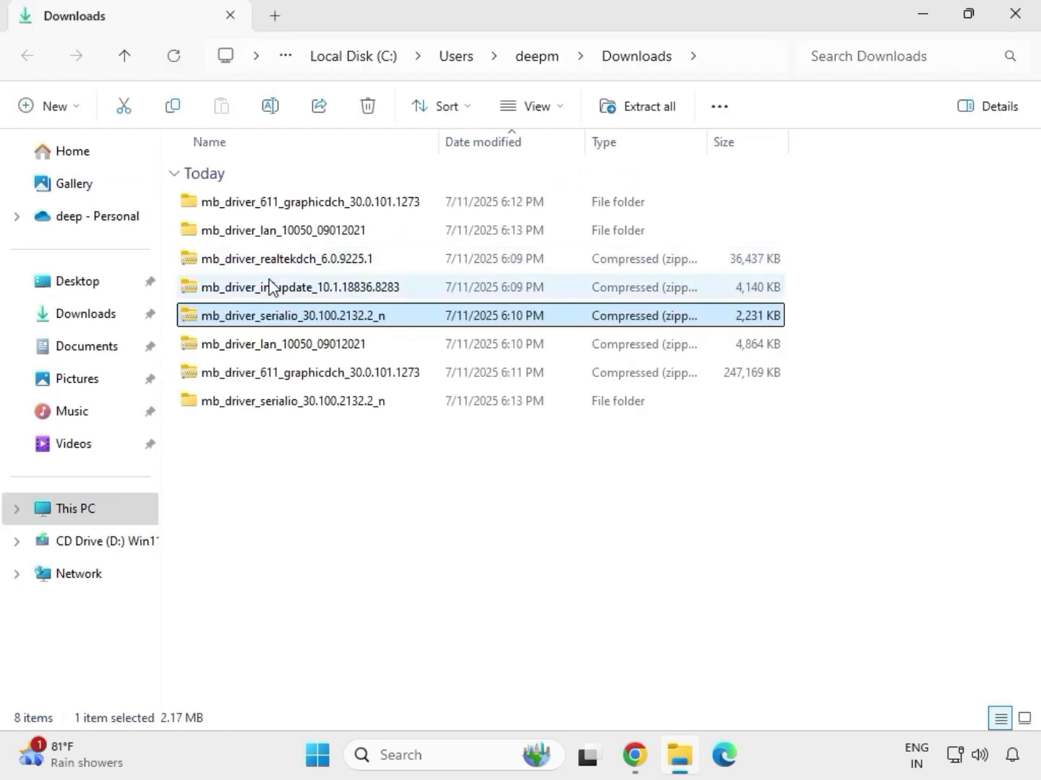
Step: Extract the mb_driver_infupdate_10.1.18836.8283 archive to its default folder and close the opened folder window
click(269, 289)
right_click(270, 291)
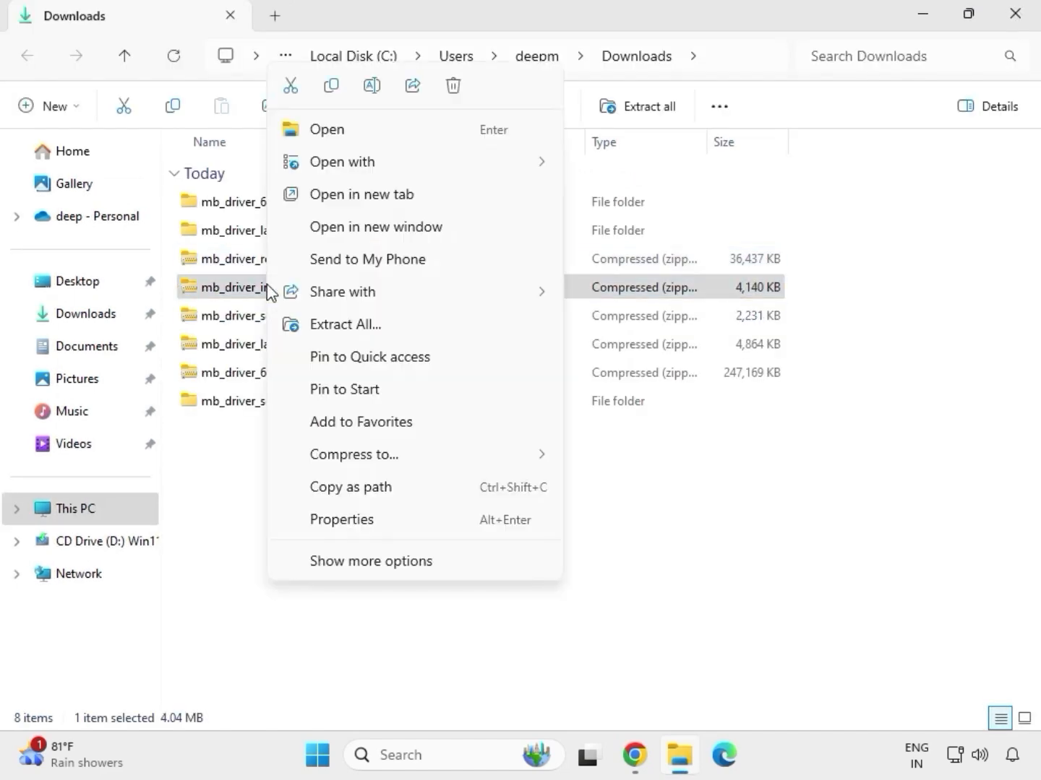
click(366, 324)
click(694, 578)
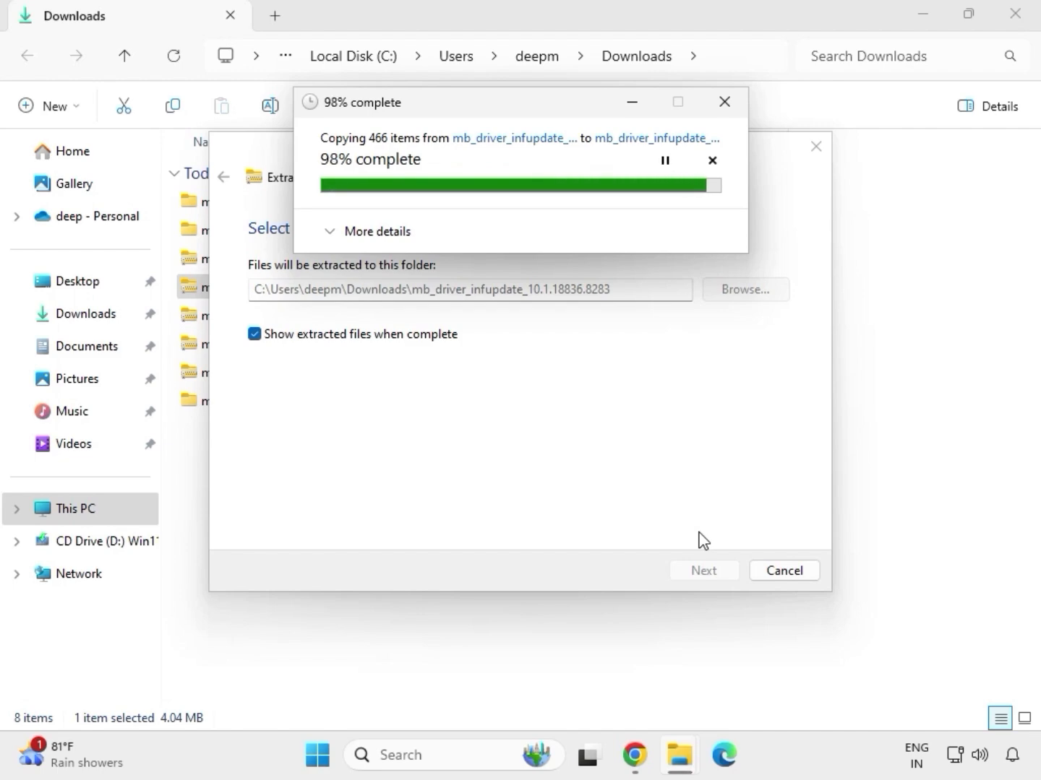
click(1017, 13)
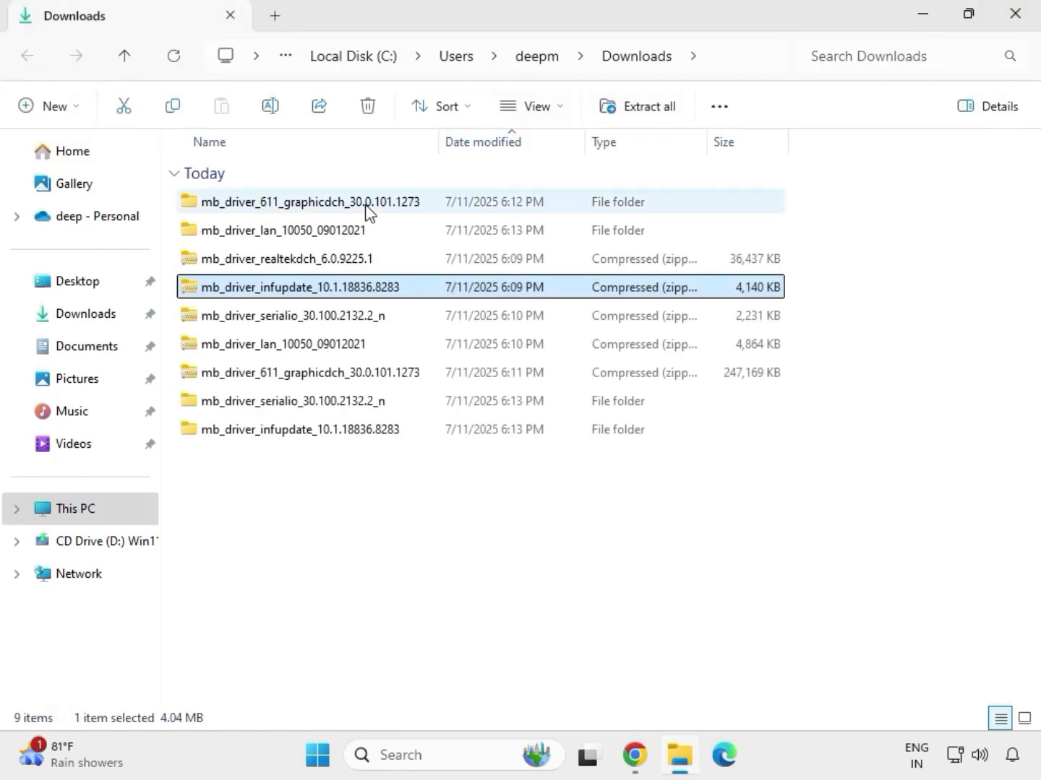
Step: Extract the mb_driver_realtekdch_6.0.9225.1 archive to its default folder and close the opened folder window
click(279, 260)
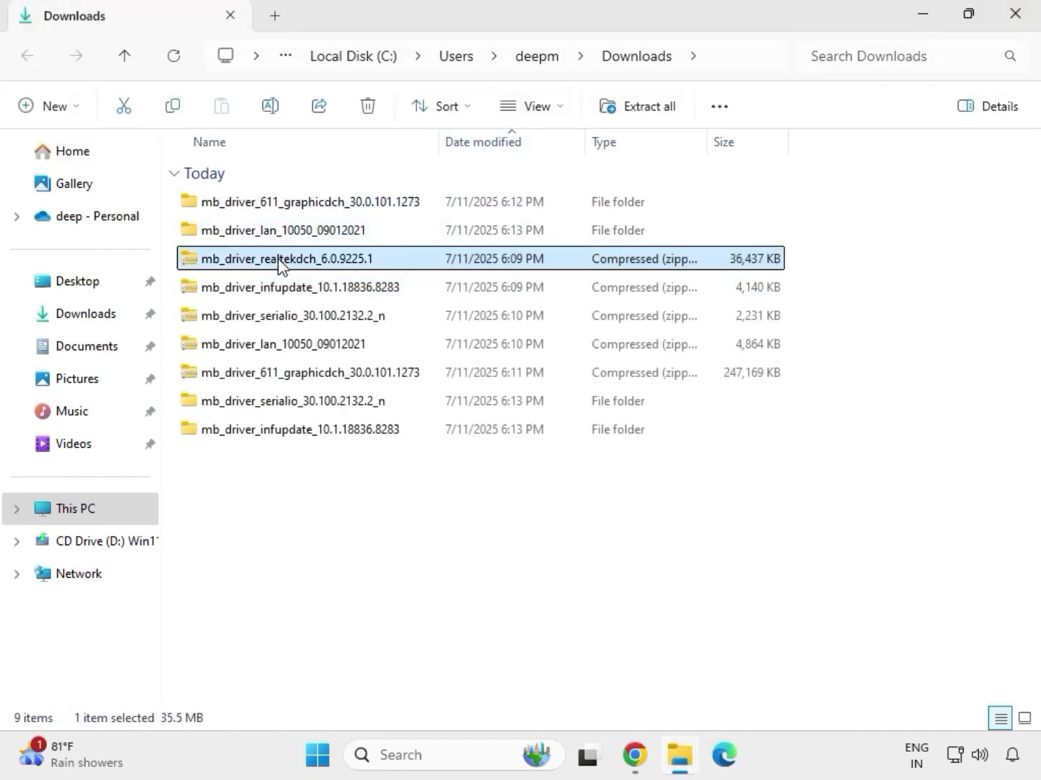
right_click(279, 262)
click(343, 331)
click(682, 571)
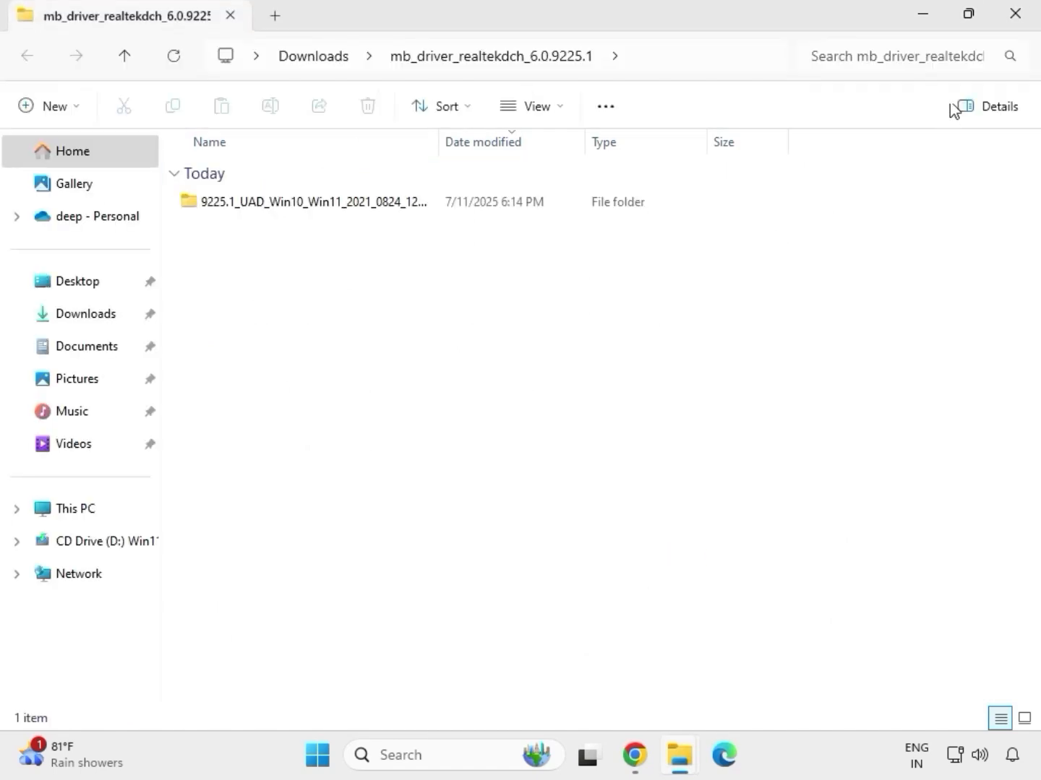
click(1017, 28)
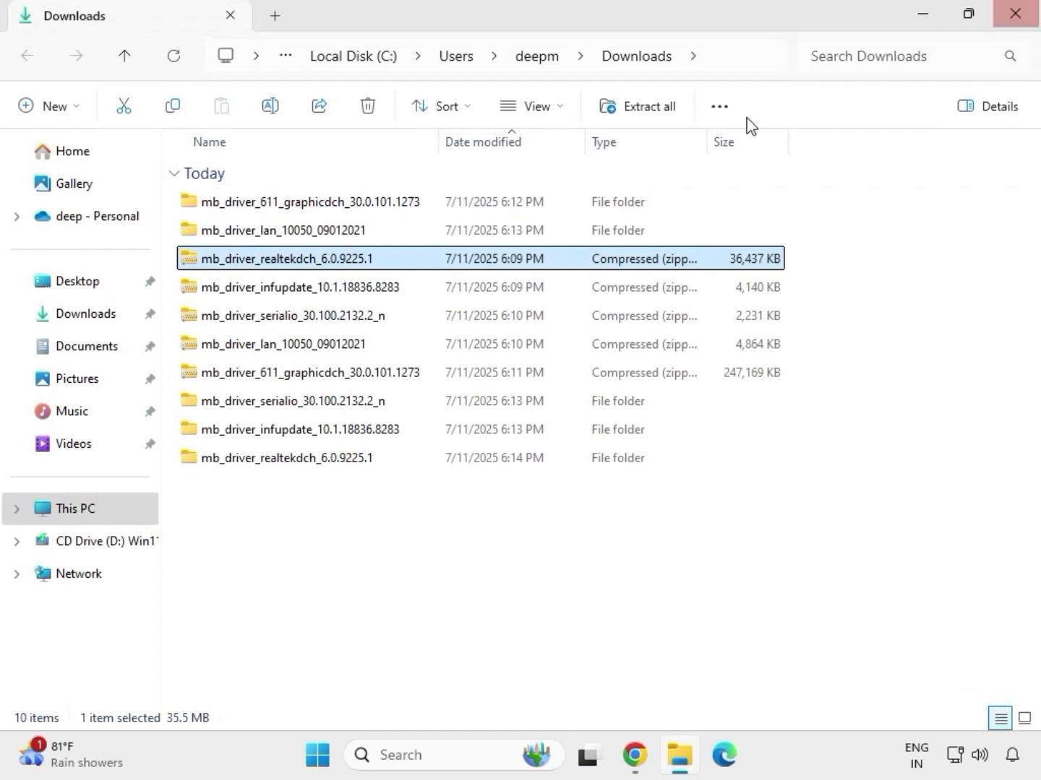
Step: Refresh the Downloads folder view so the extracted folders are listed together
click(495, 580)
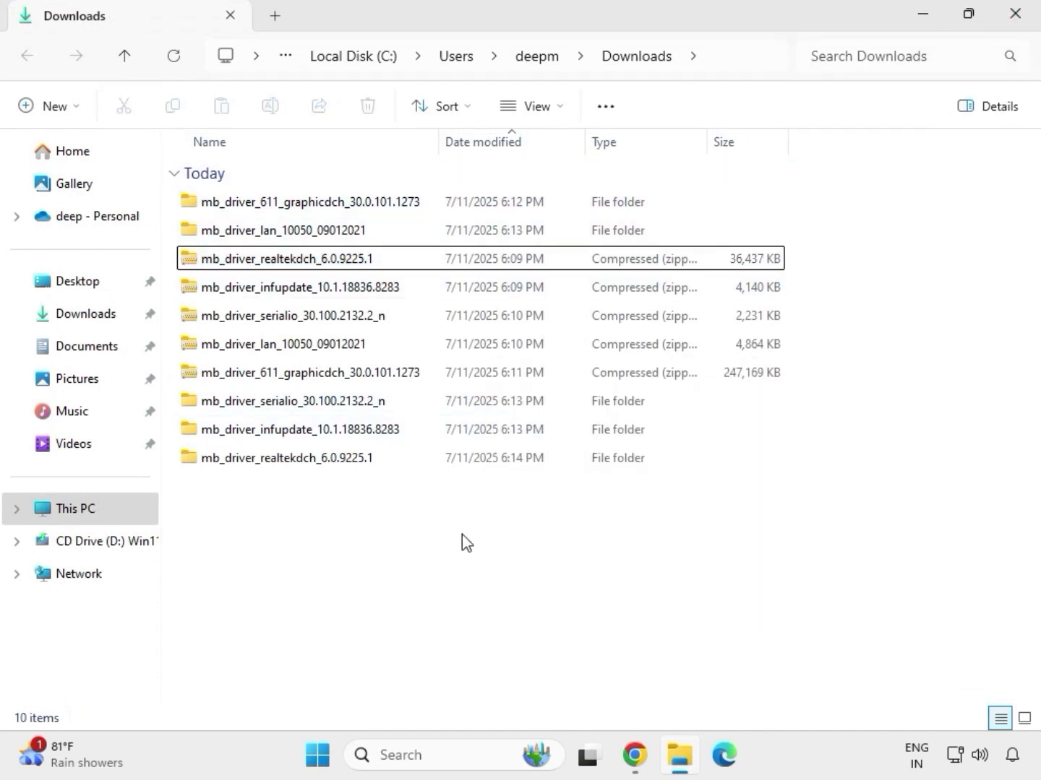
right_click(436, 535)
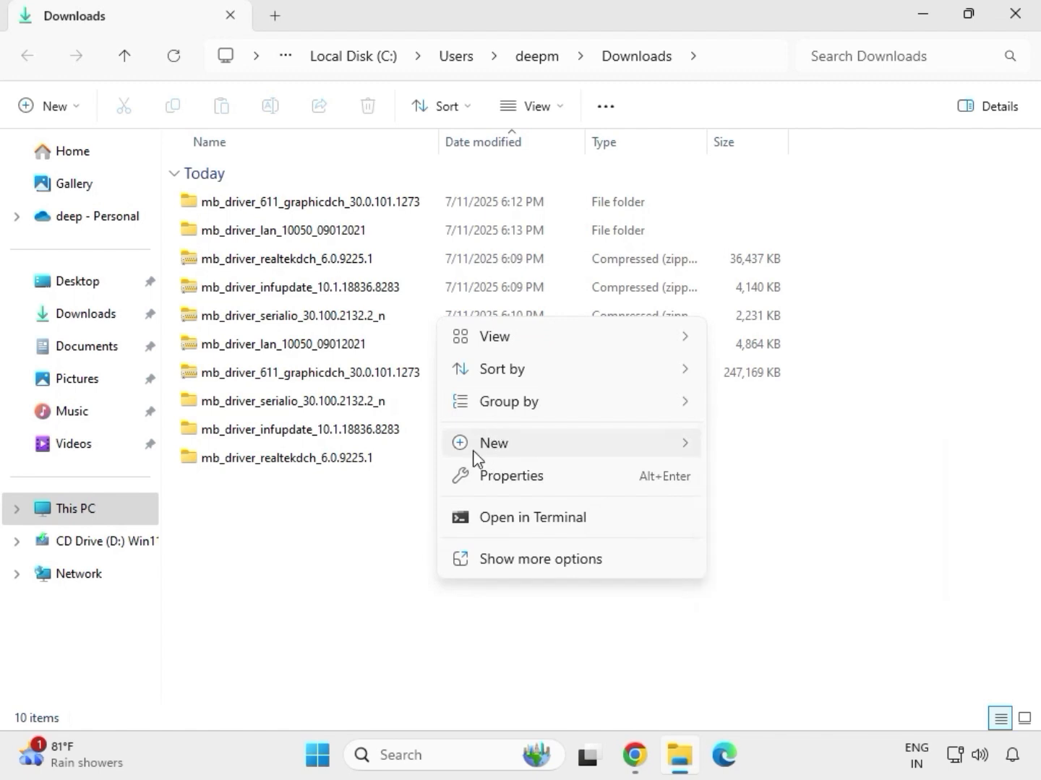
key(Escape)
right_click(412, 514)
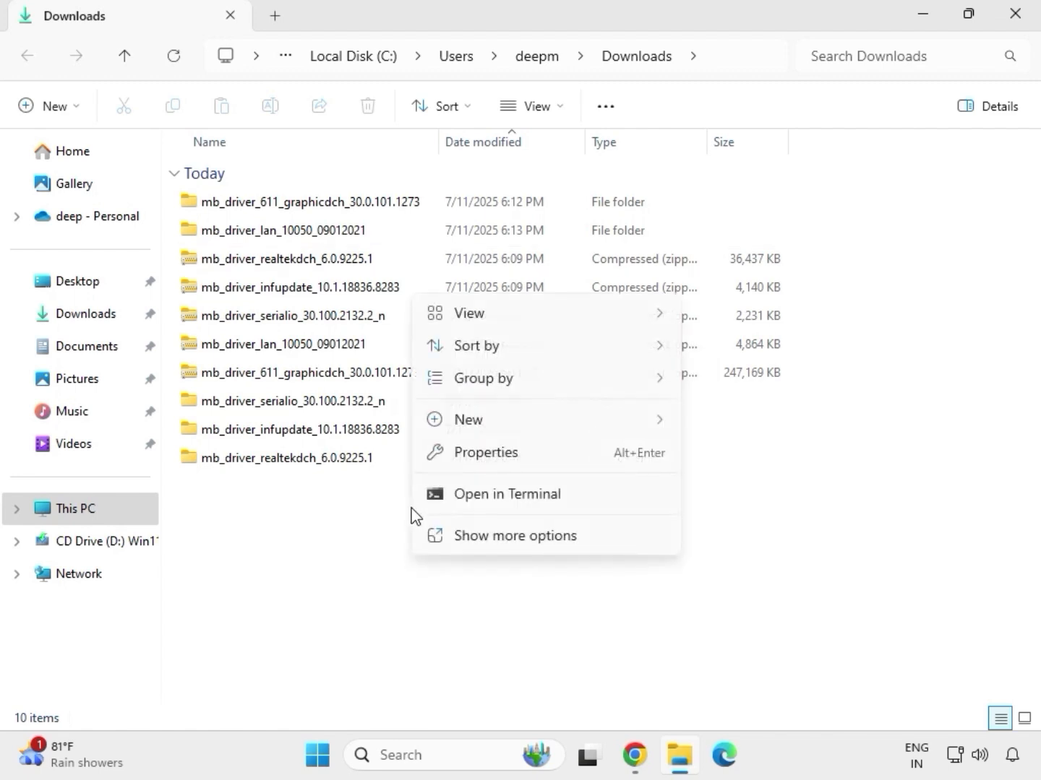
click(472, 533)
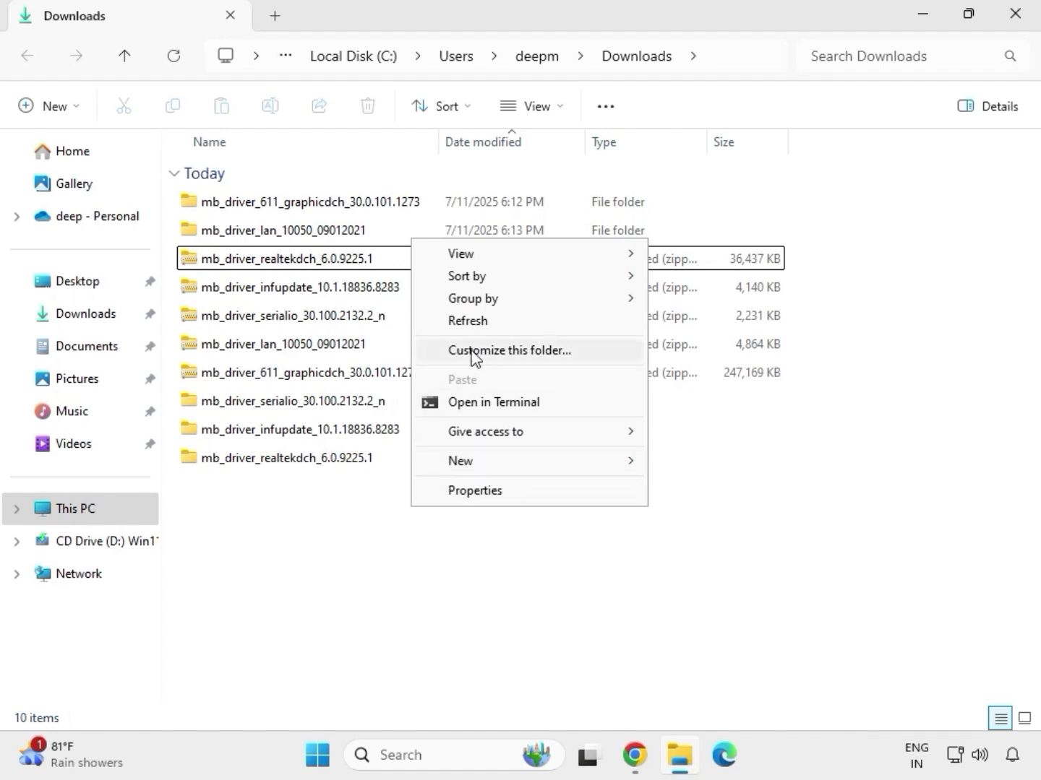
click(477, 322)
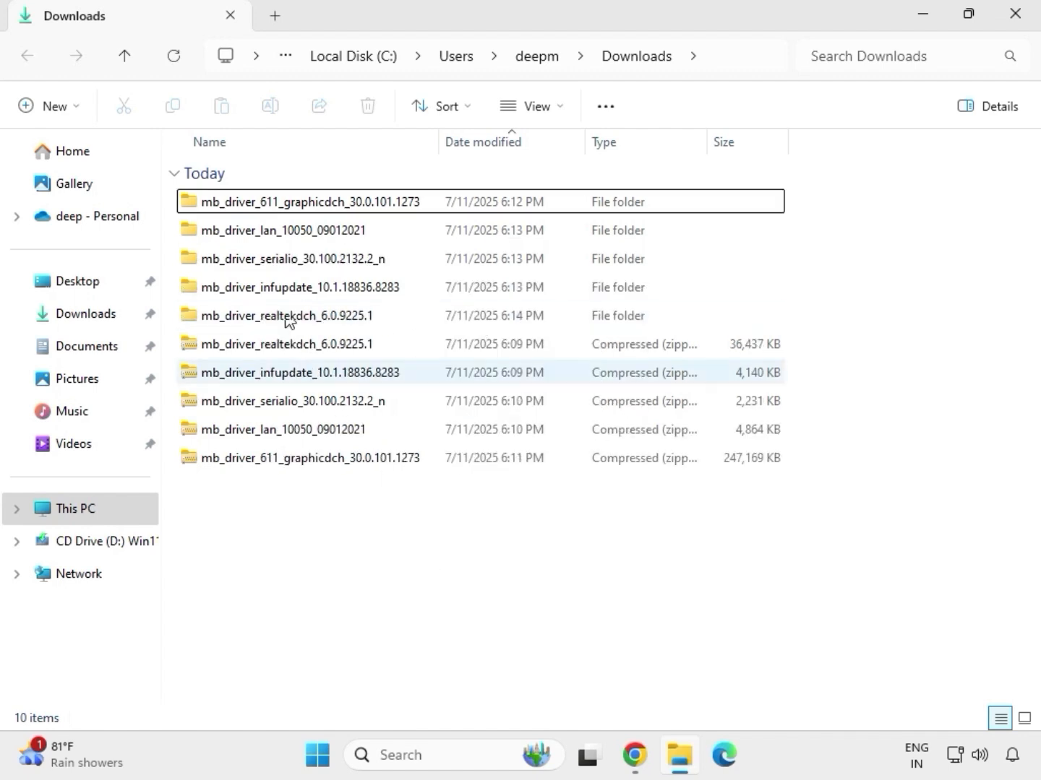
Step: Open the extracted mb_driver_611_graphicdch_30.0.101.1273 folder
drag(799, 324, 517, 207)
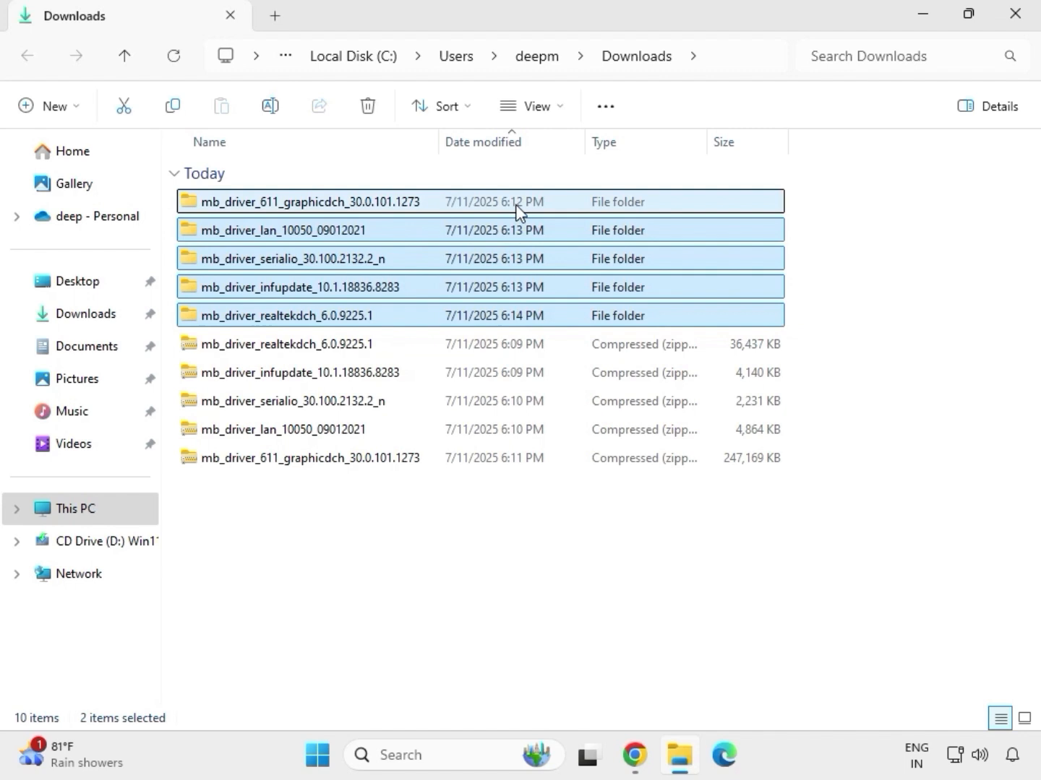
click(307, 210)
double_click(333, 208)
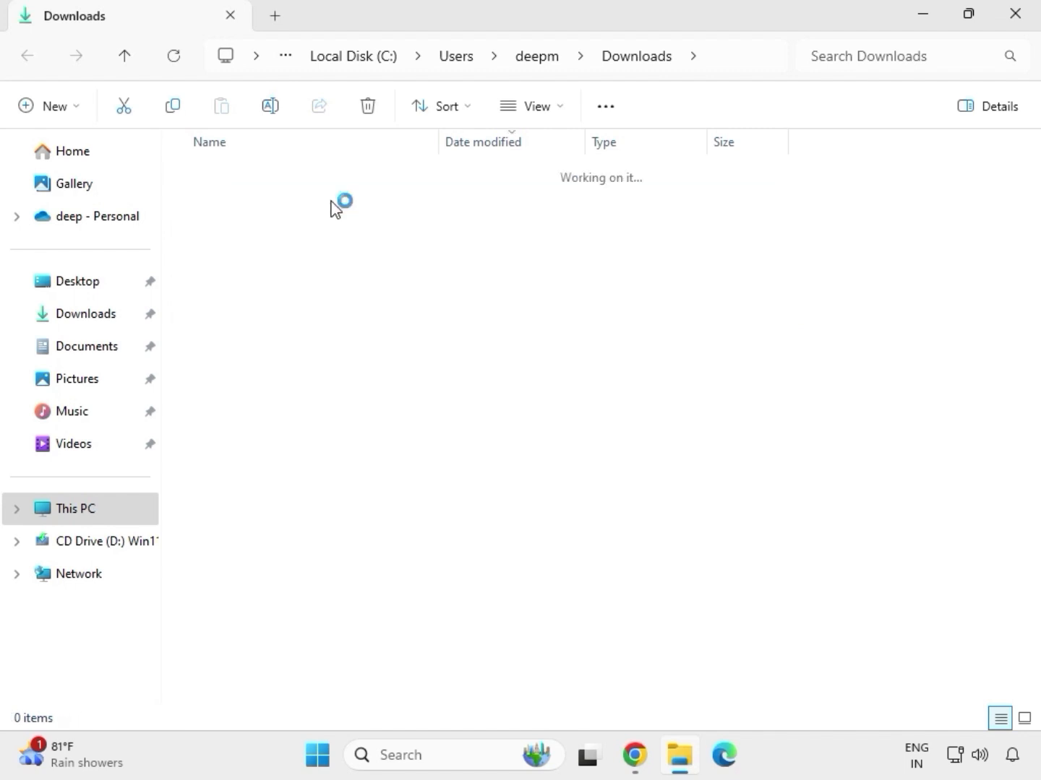
Step: Run the graphics driver application as administrator and allow it to make changes
click(289, 207)
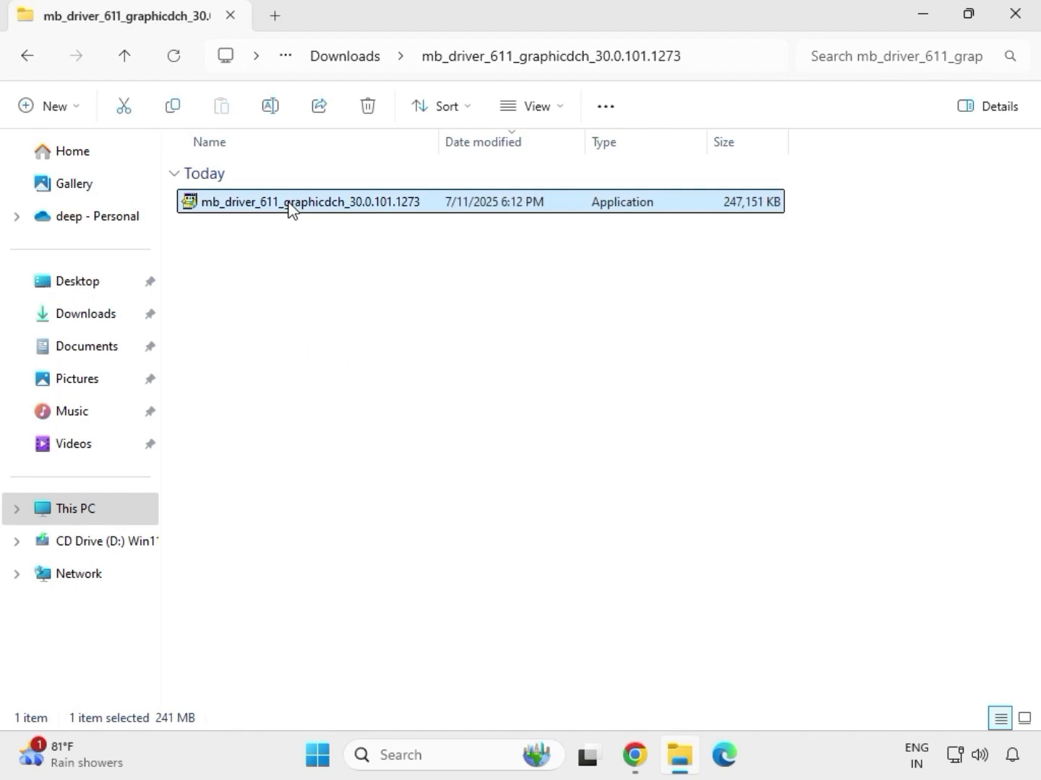
right_click(289, 207)
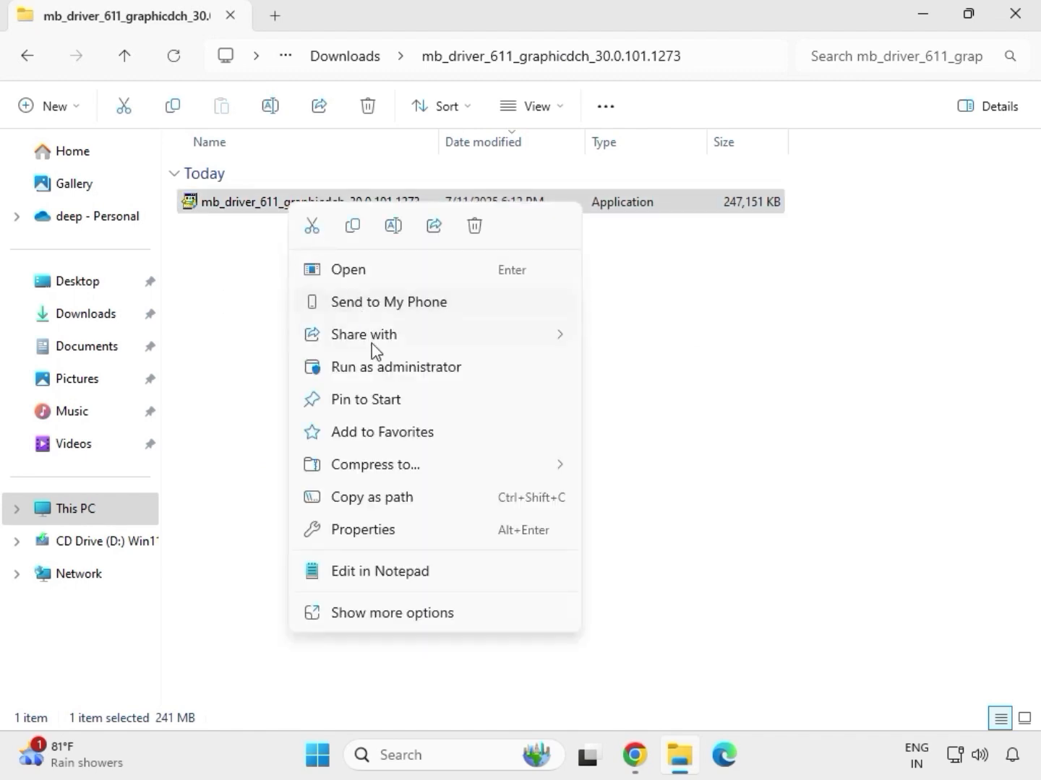
click(382, 372)
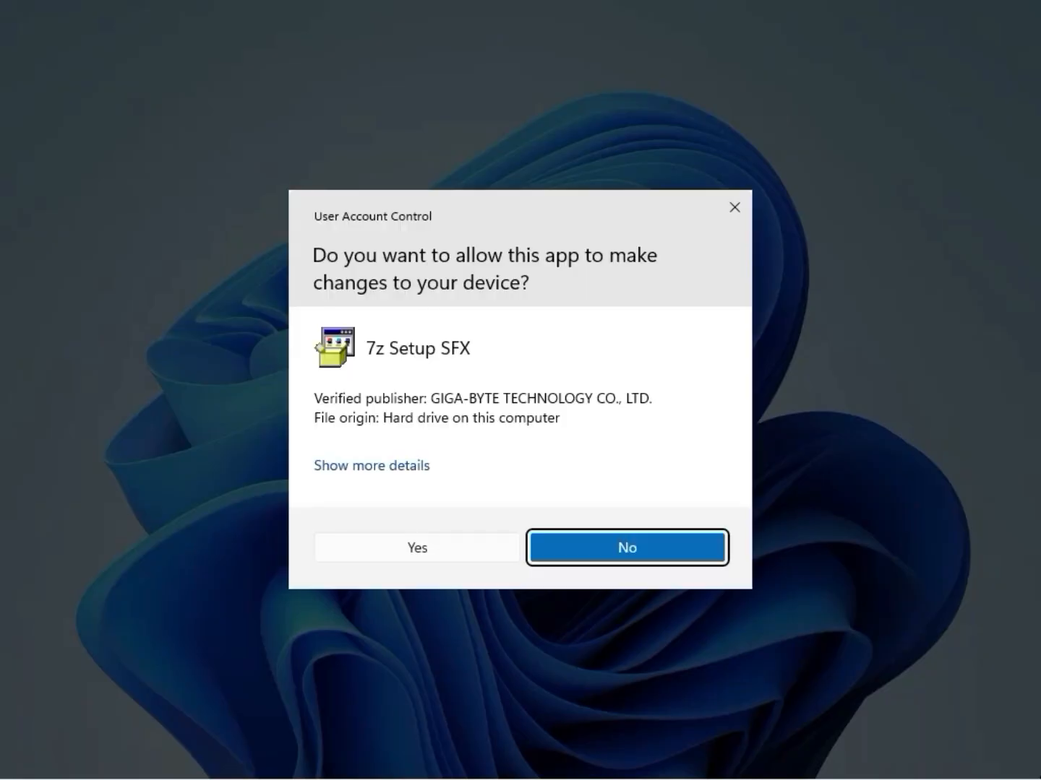
click(417, 548)
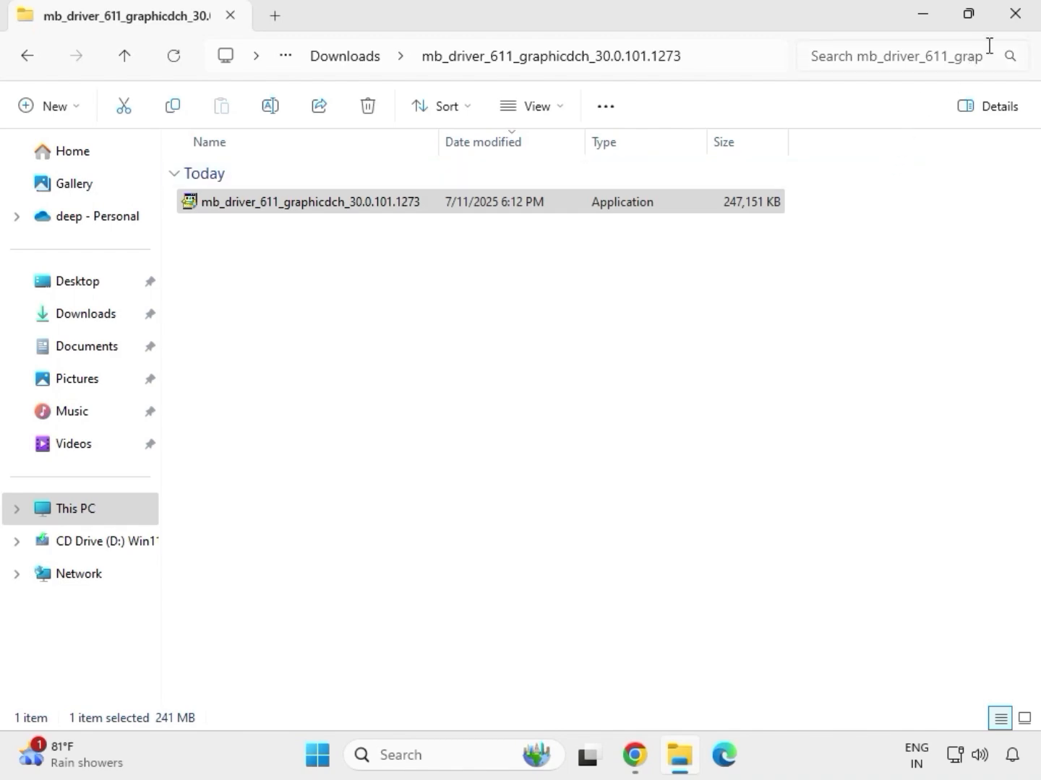
Step: Close the graphics folder, reopen File Explorer on Downloads, and review the extracted driver folders
click(1025, 24)
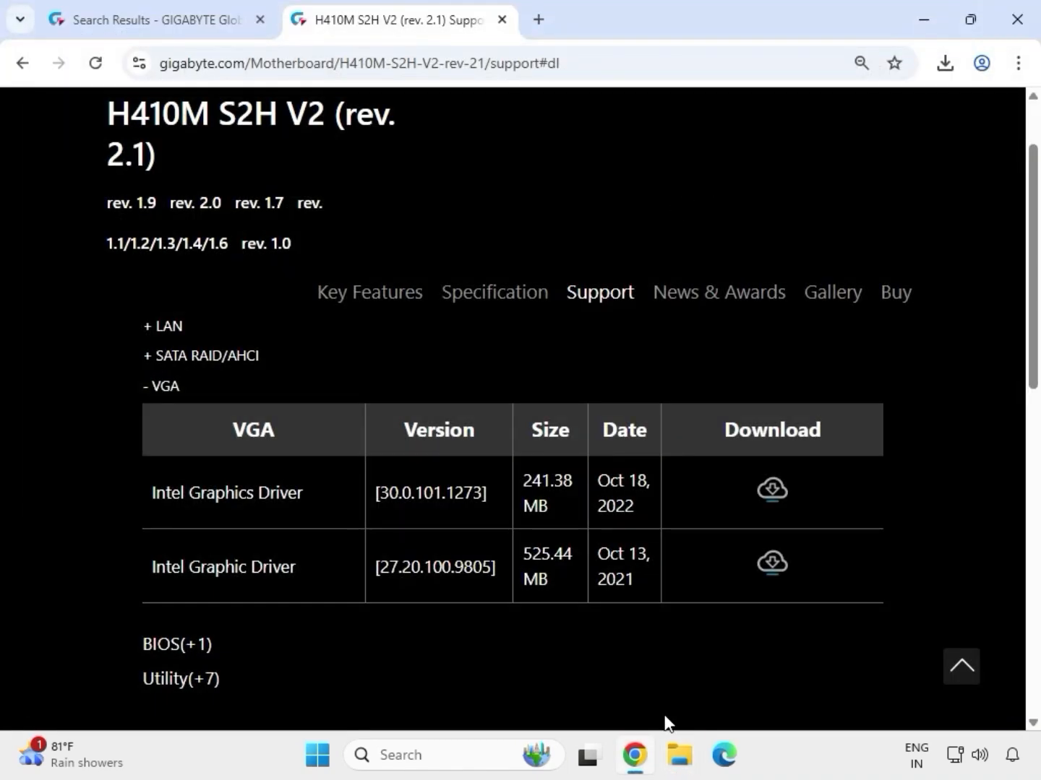
click(683, 767)
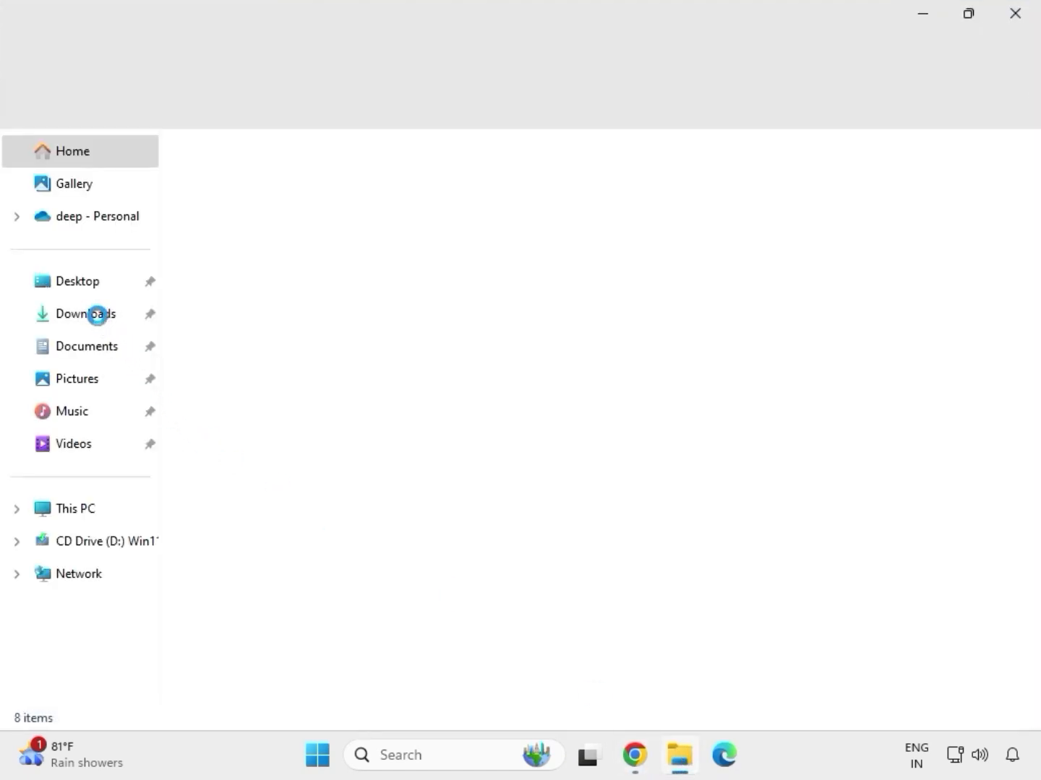
click(114, 318)
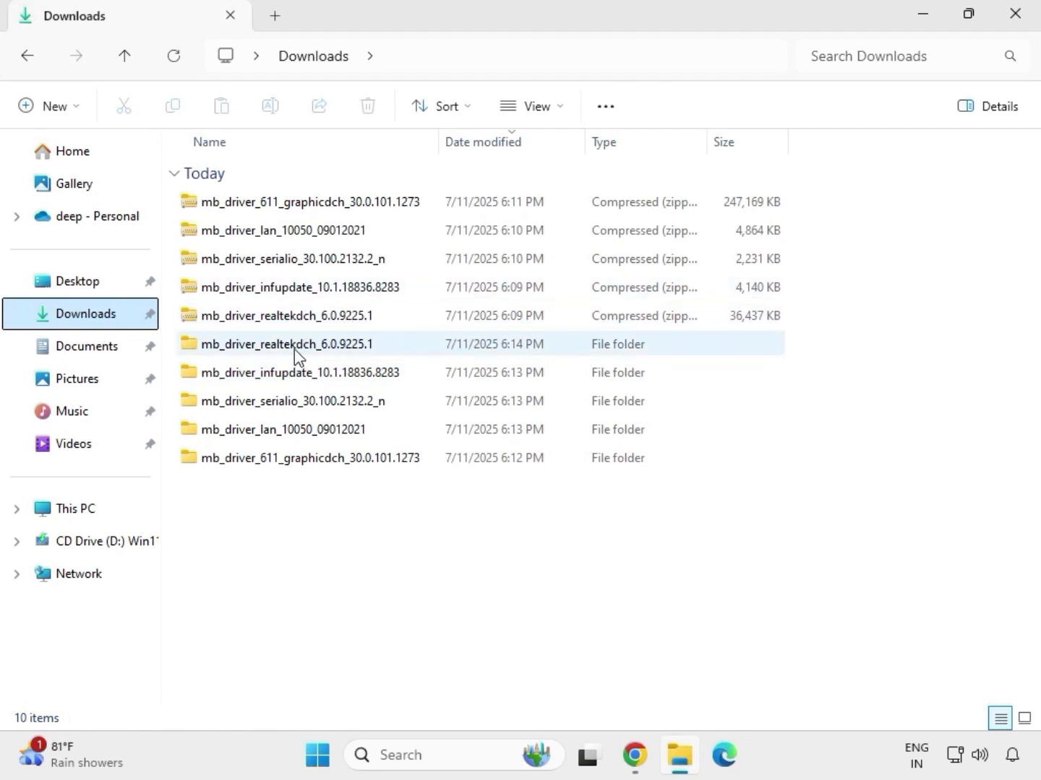
click(294, 347)
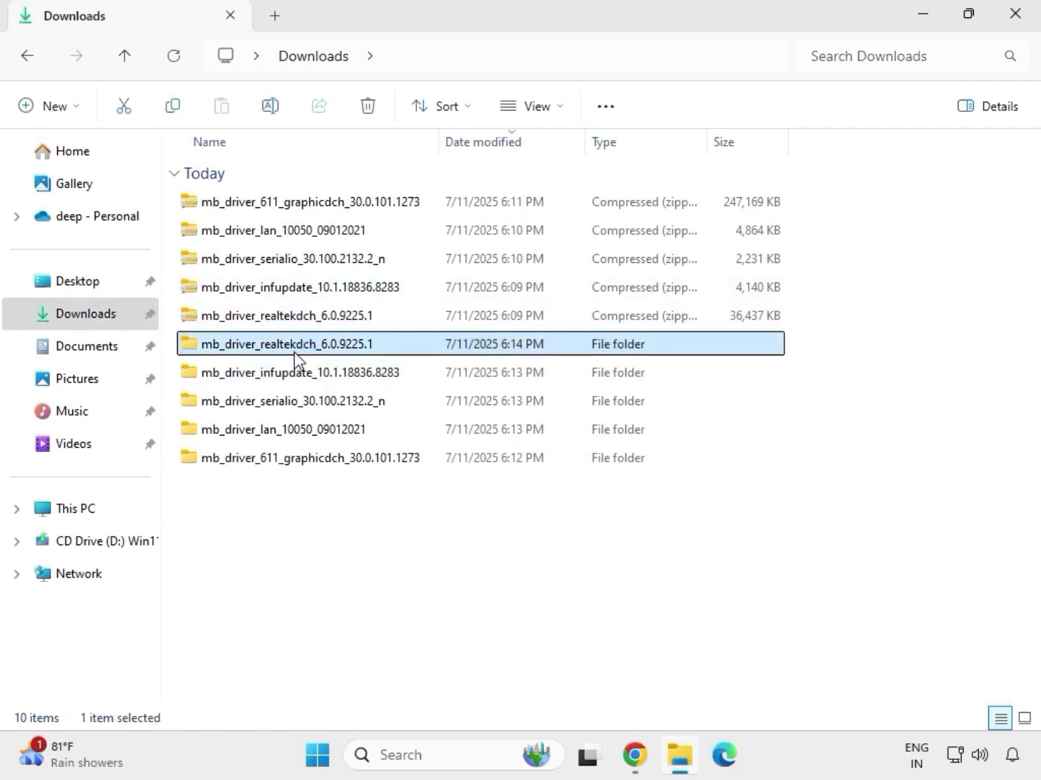
click(336, 461)
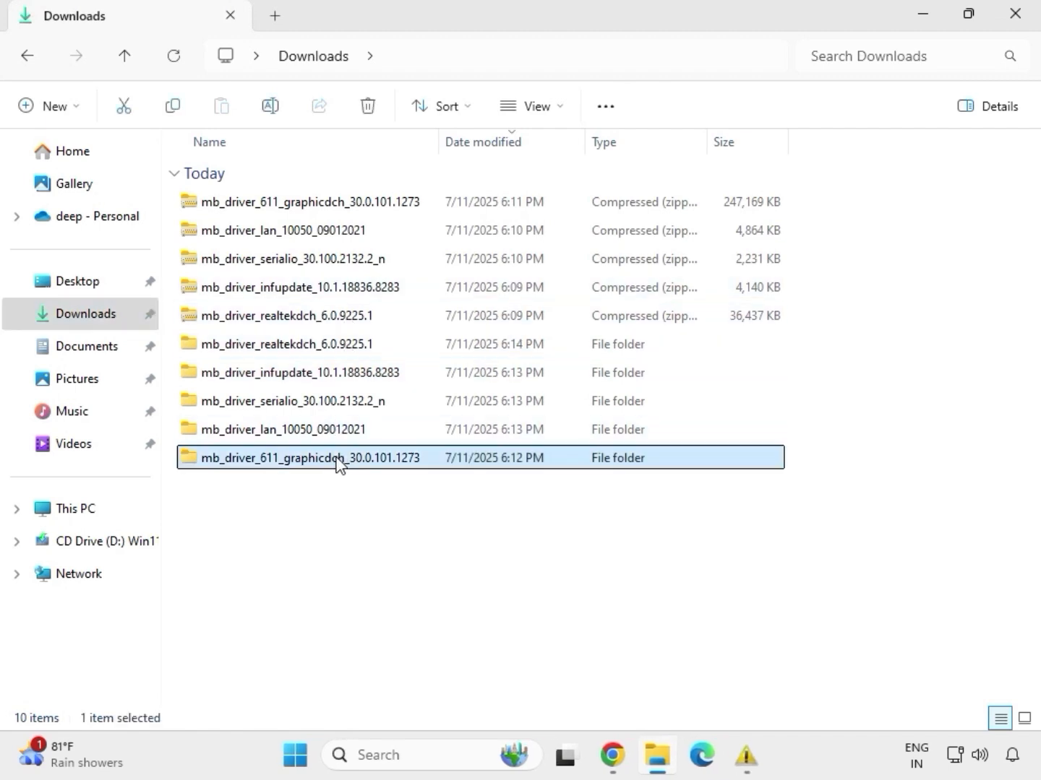
click(326, 436)
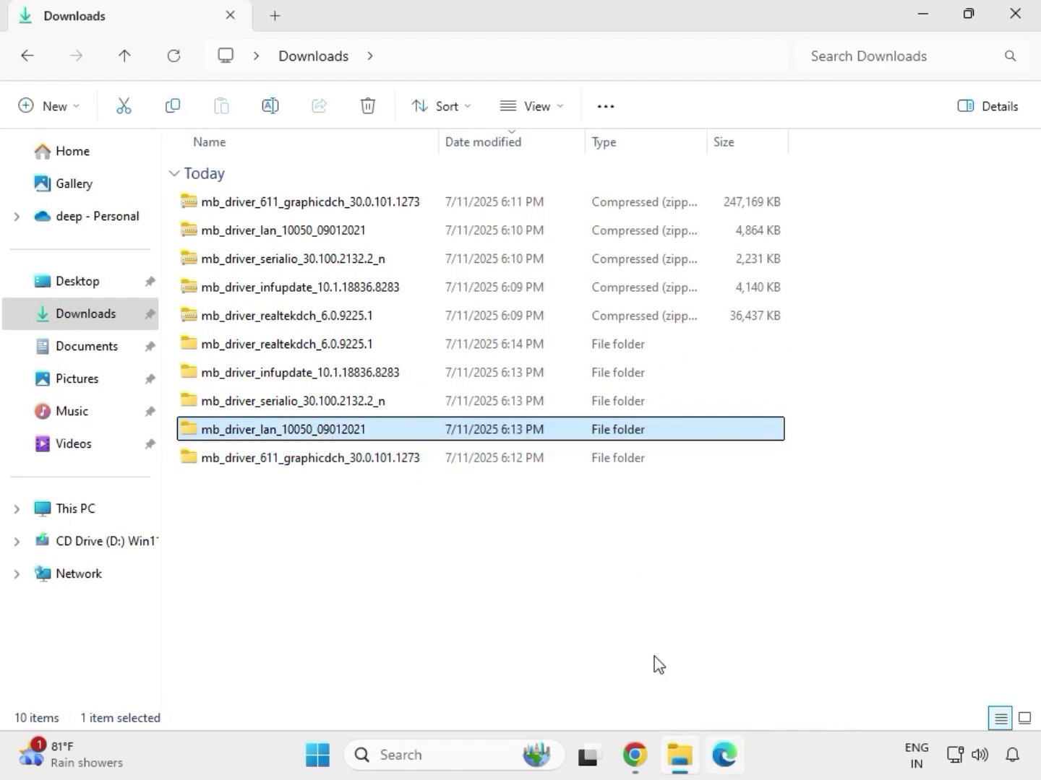
Step: Open the mb_driver_lan_10050_09012021 folder, launch the Install_Win10_10050_09012021 installer, and complete the Realtek Ethernet Controller Driver wizard
double_click(323, 433)
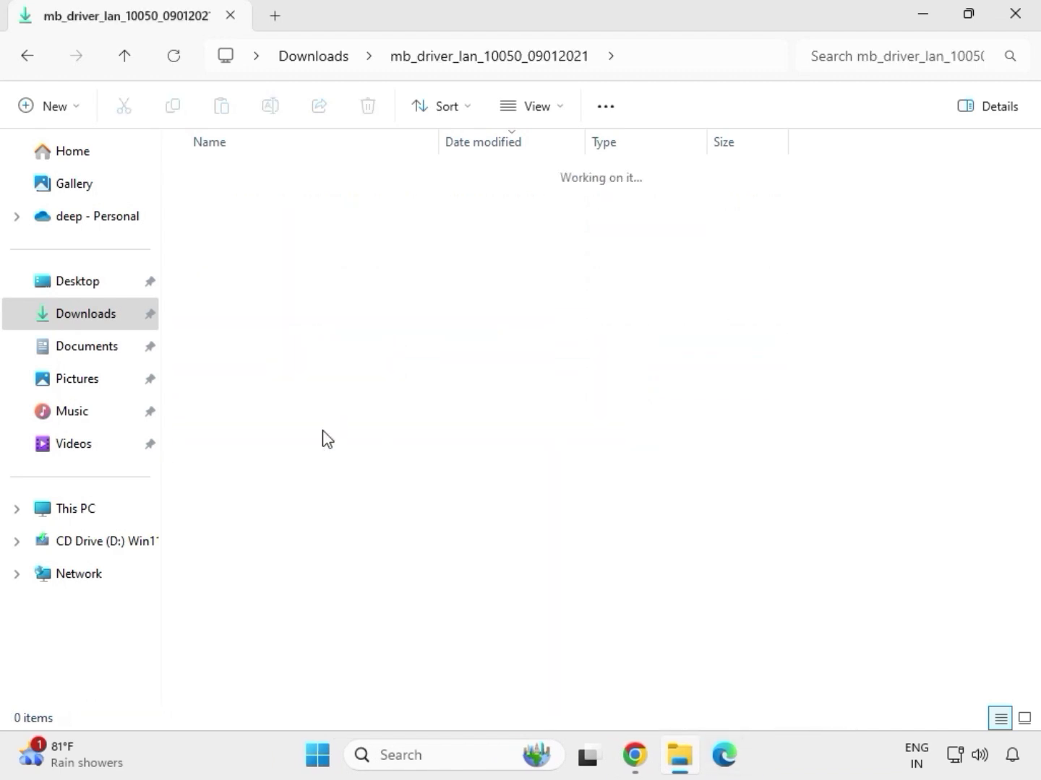
click(259, 205)
double_click(259, 206)
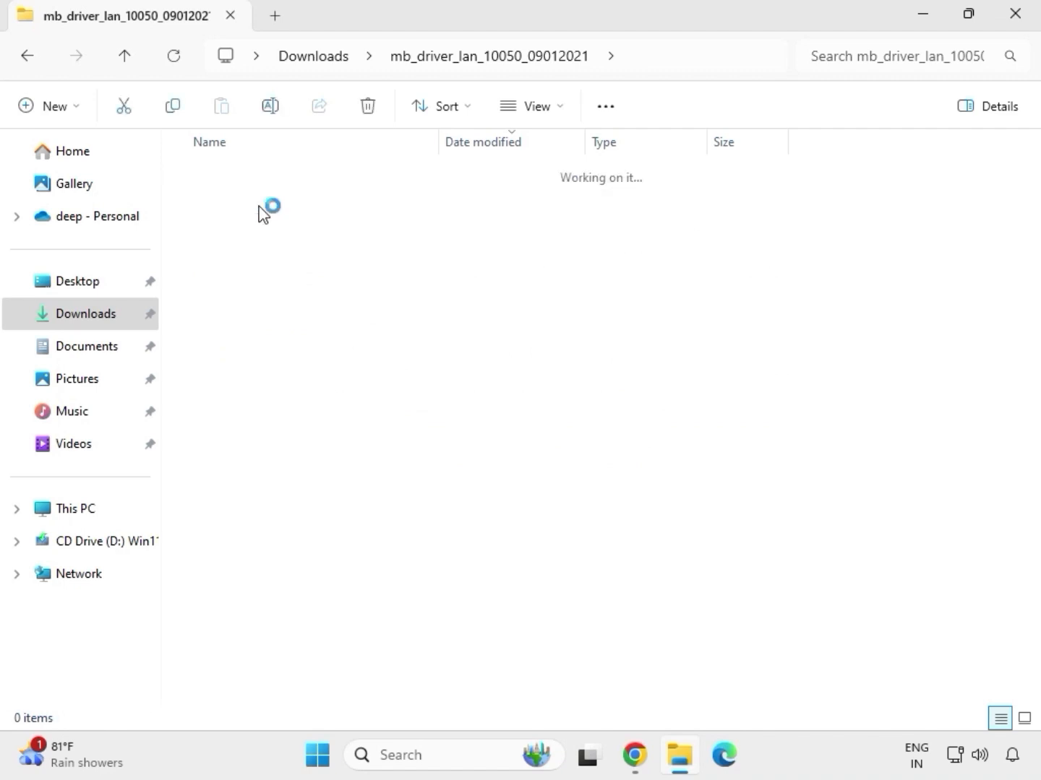
double_click(259, 205)
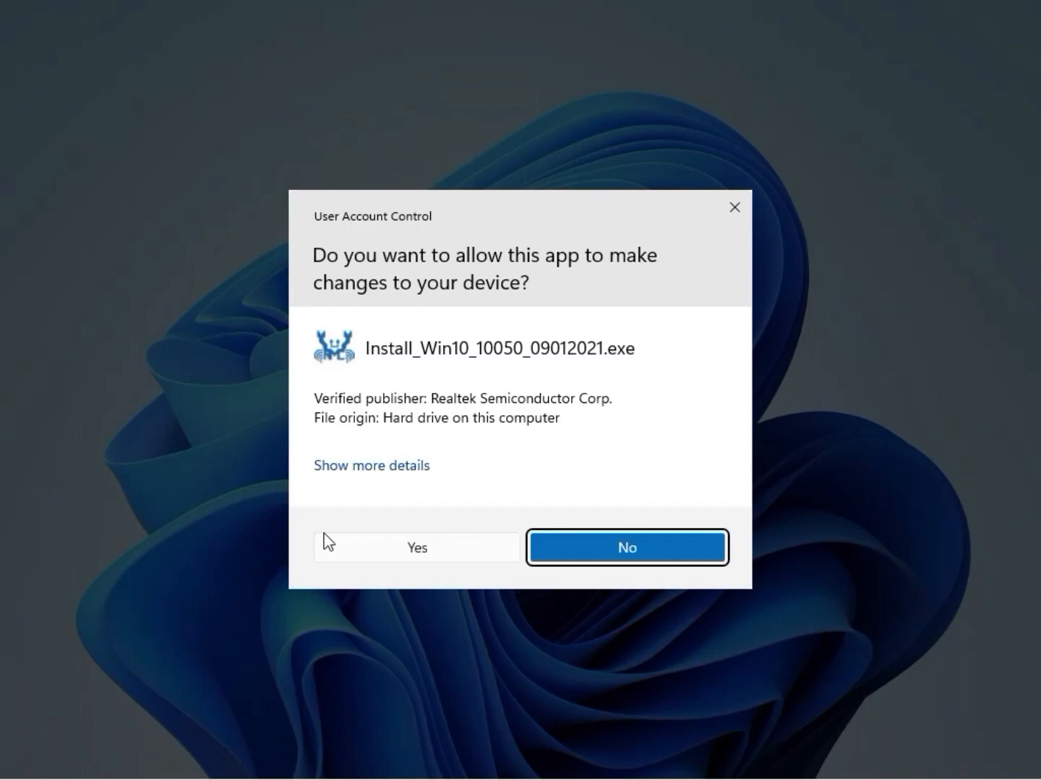
click(326, 540)
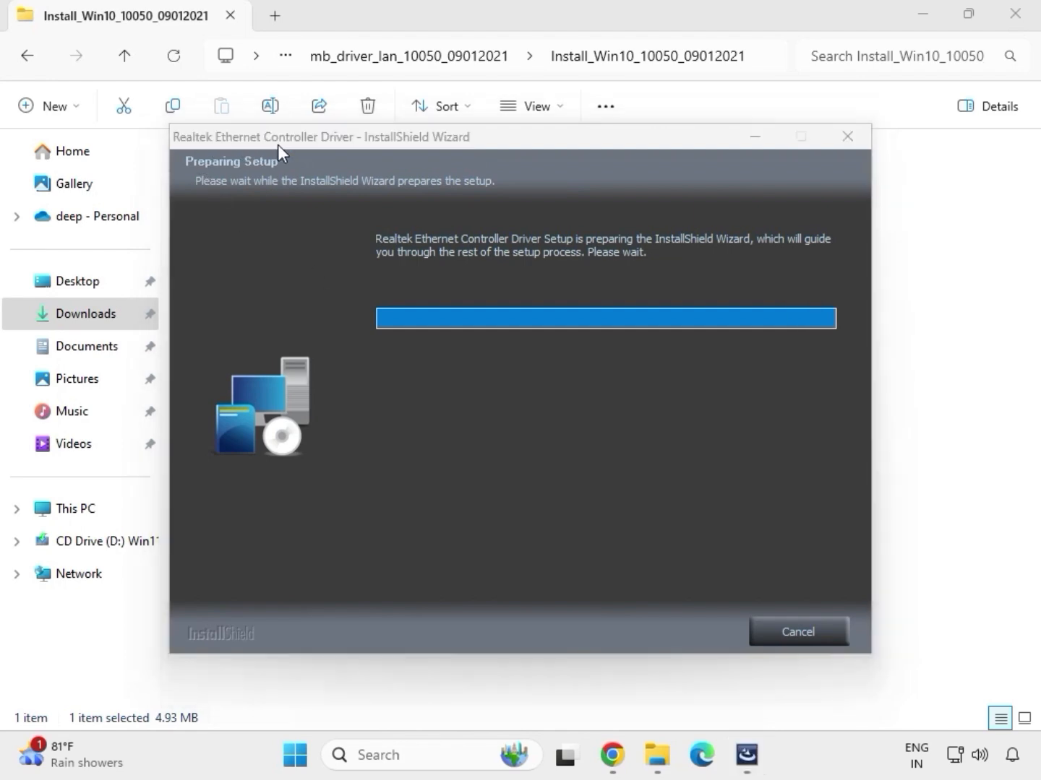
click(664, 634)
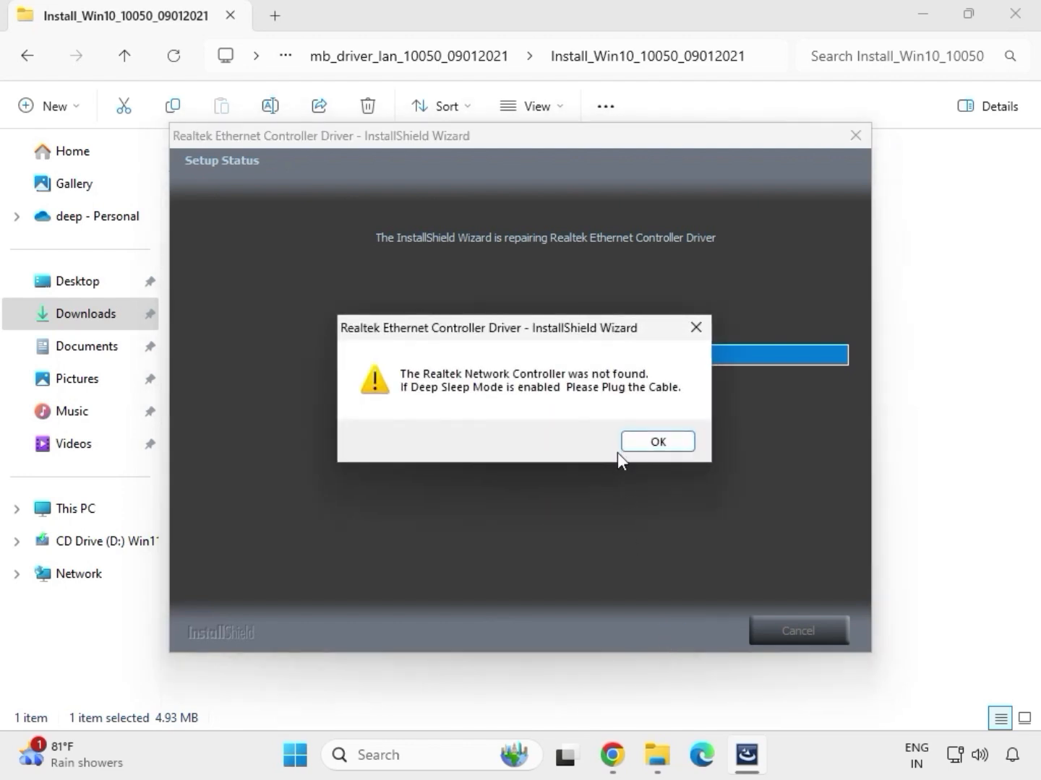
click(634, 439)
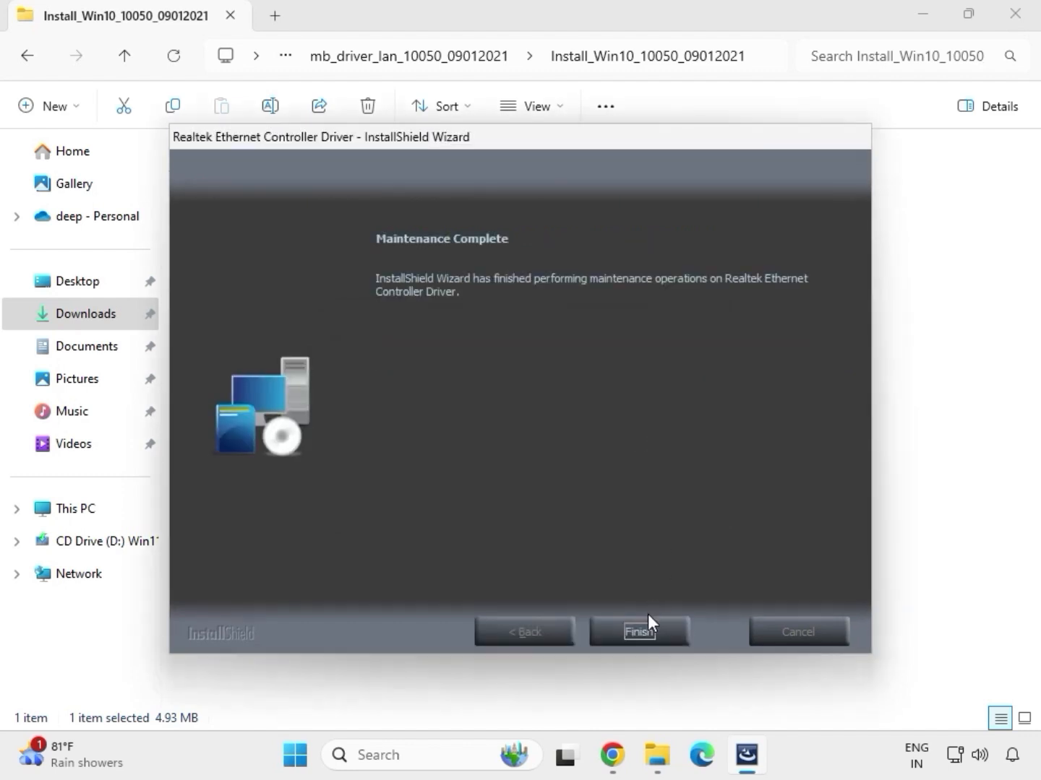
click(647, 620)
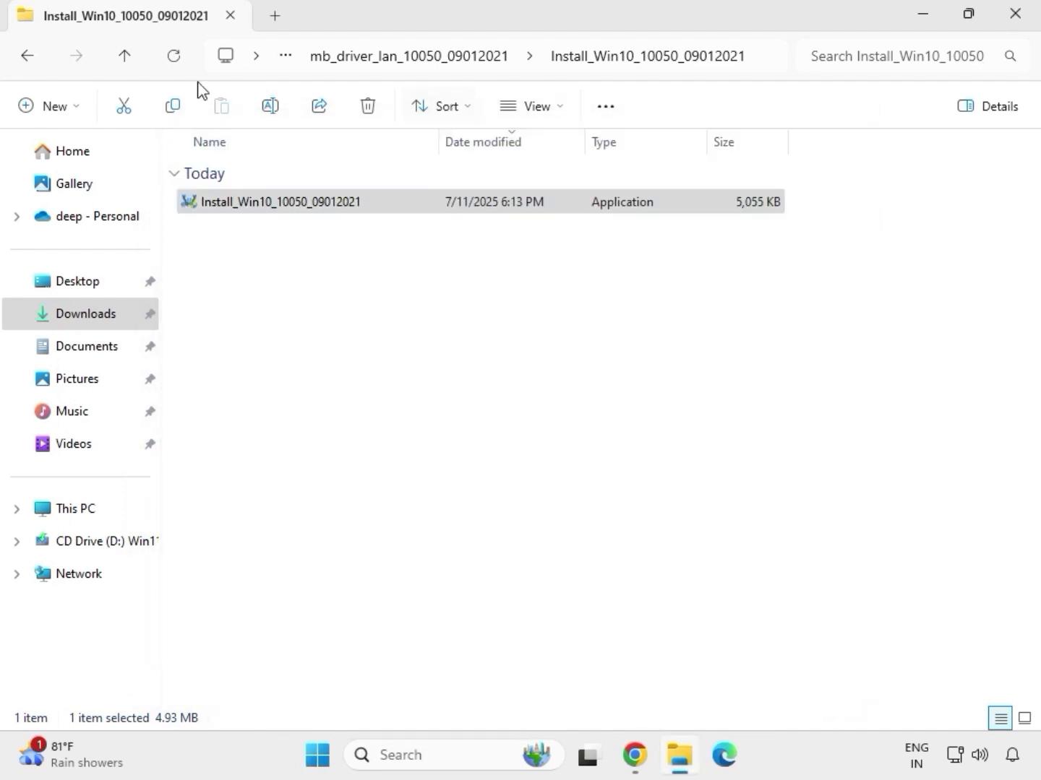
Step: Go back to Downloads, open the serialio SerialIO_30.100.2132.2_PV_CNL_21H2 folder, run SetupSerialIO as administrator, and finish the setup
click(29, 59)
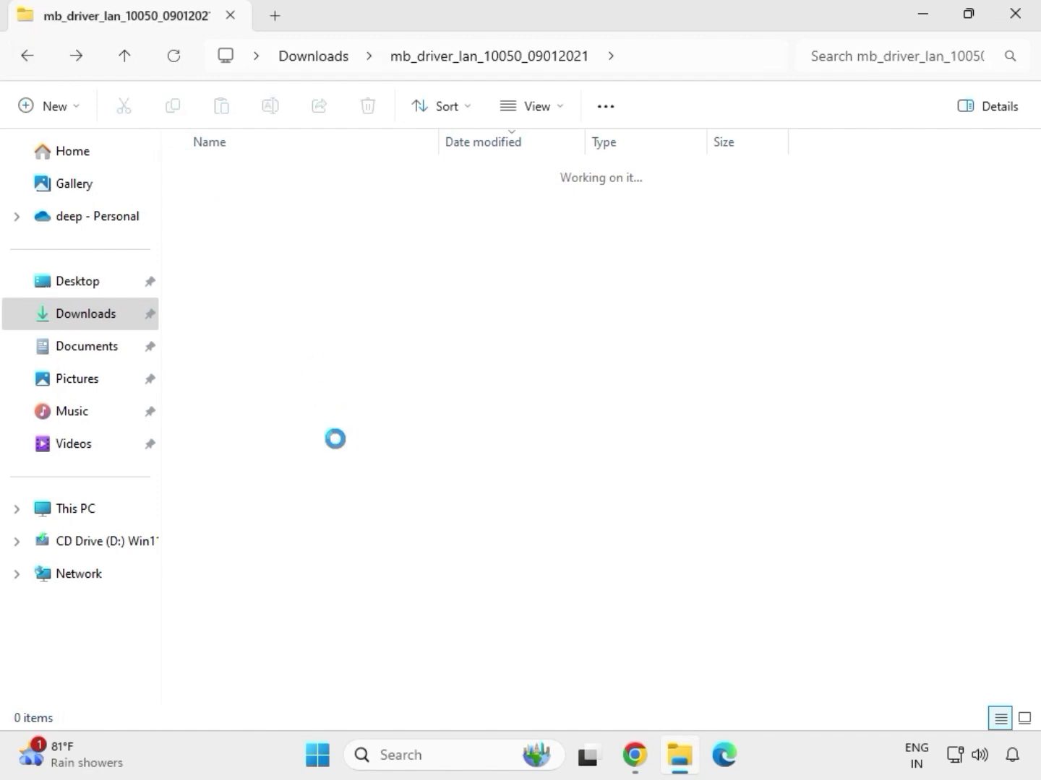
click(22, 56)
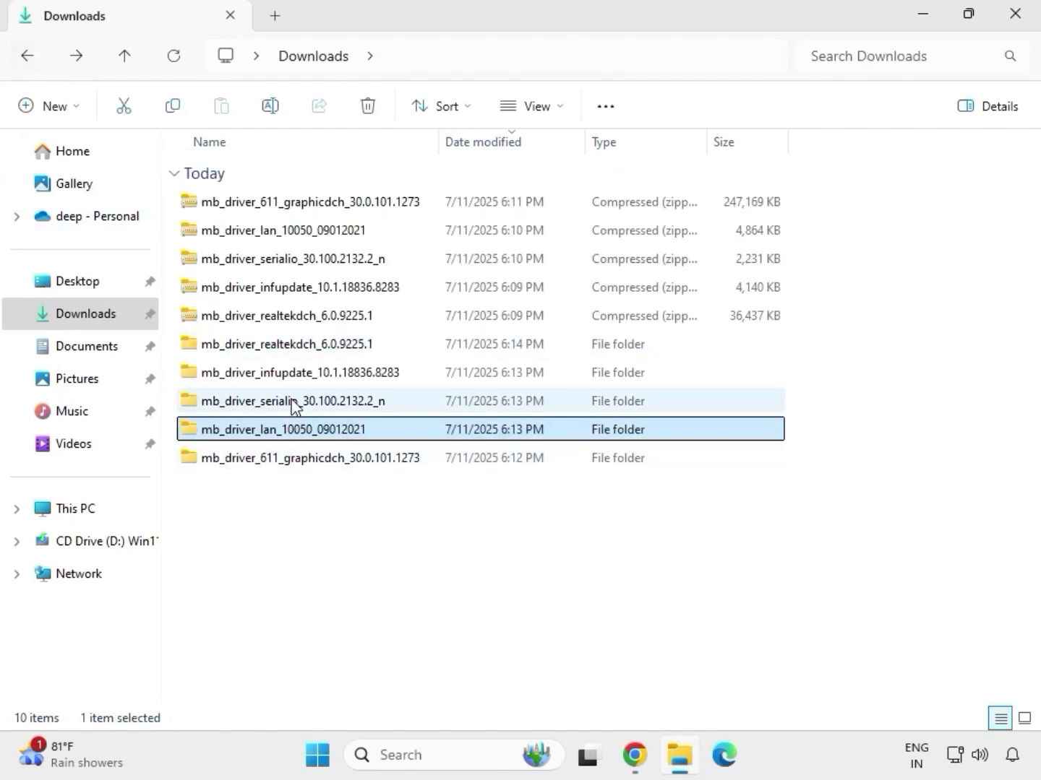
double_click(293, 405)
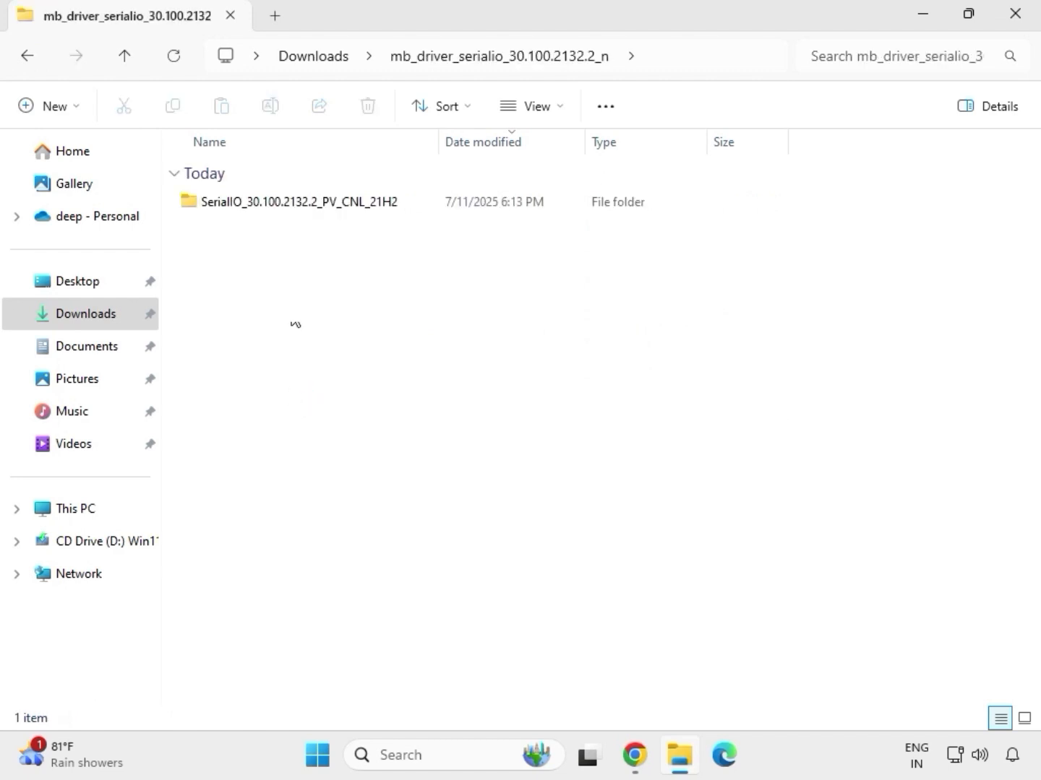
click(309, 206)
double_click(309, 205)
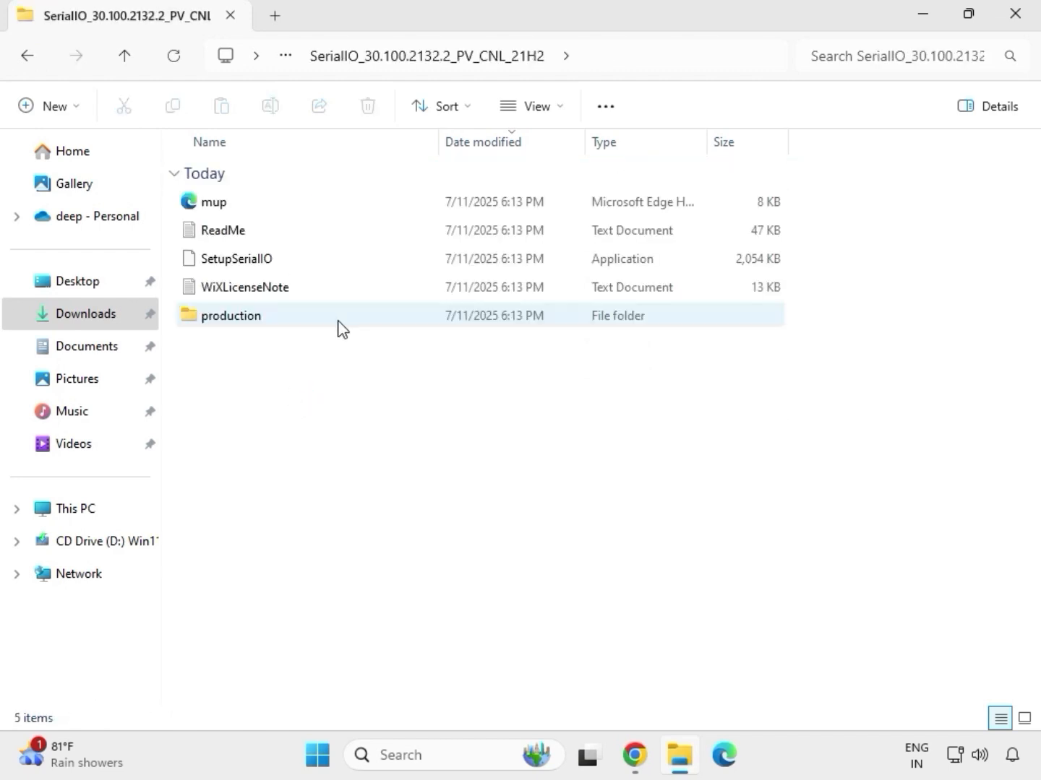
click(261, 268)
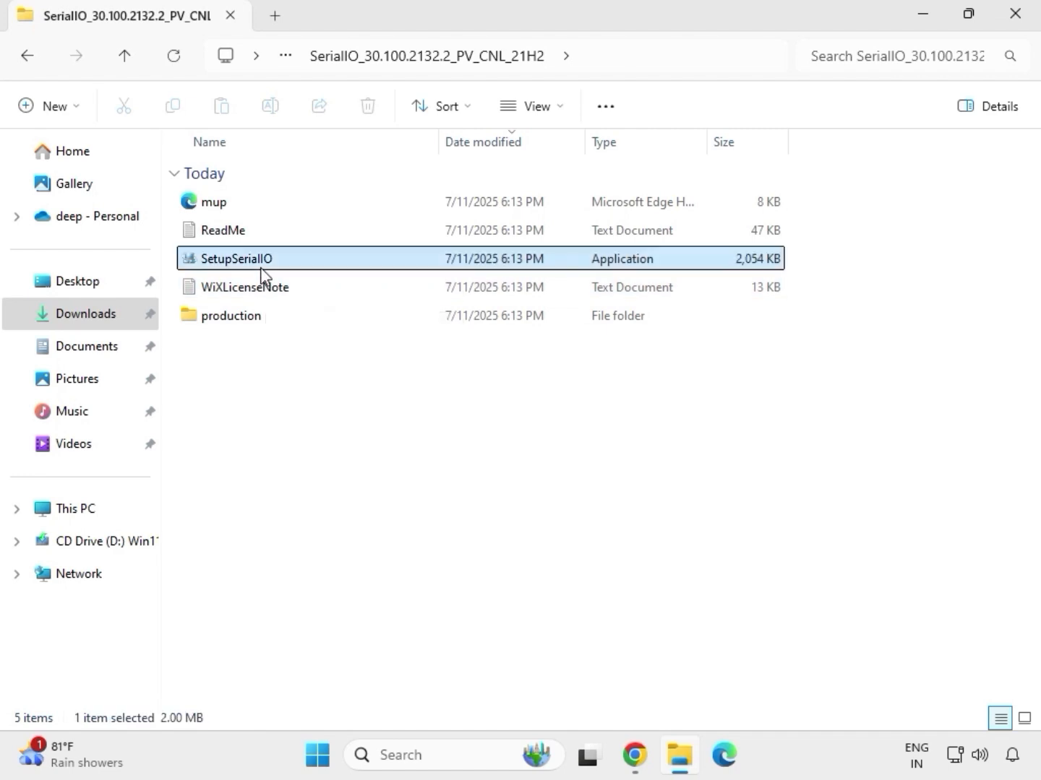
right_click(262, 266)
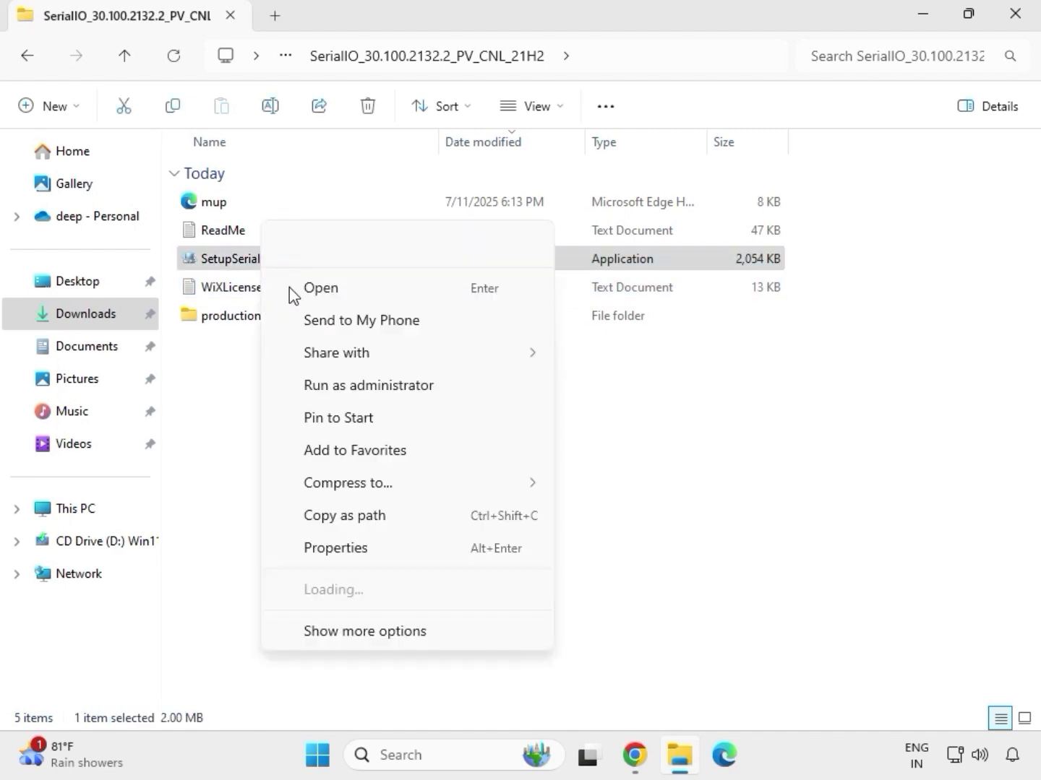
click(361, 388)
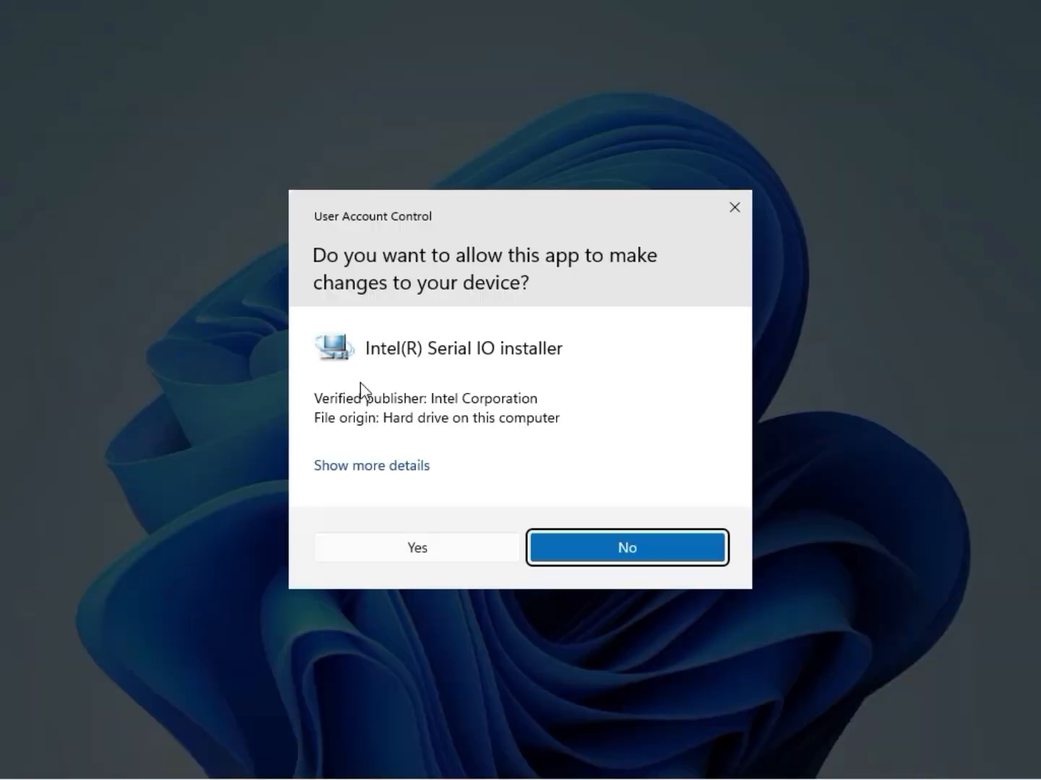
click(409, 547)
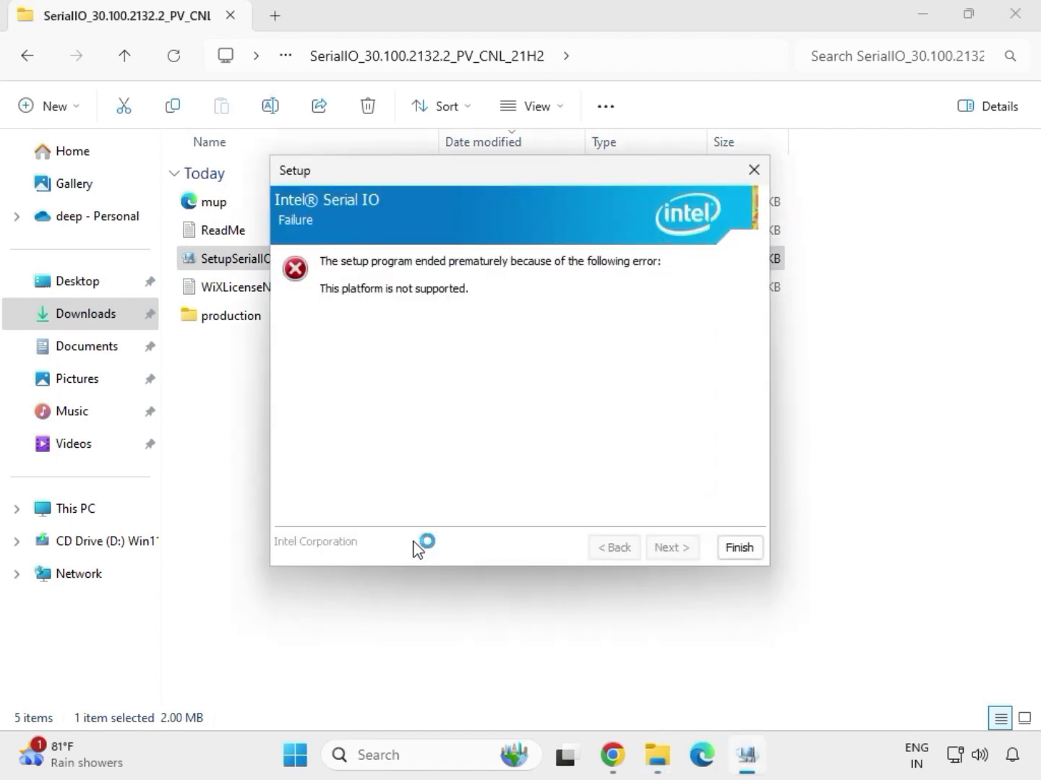
click(739, 550)
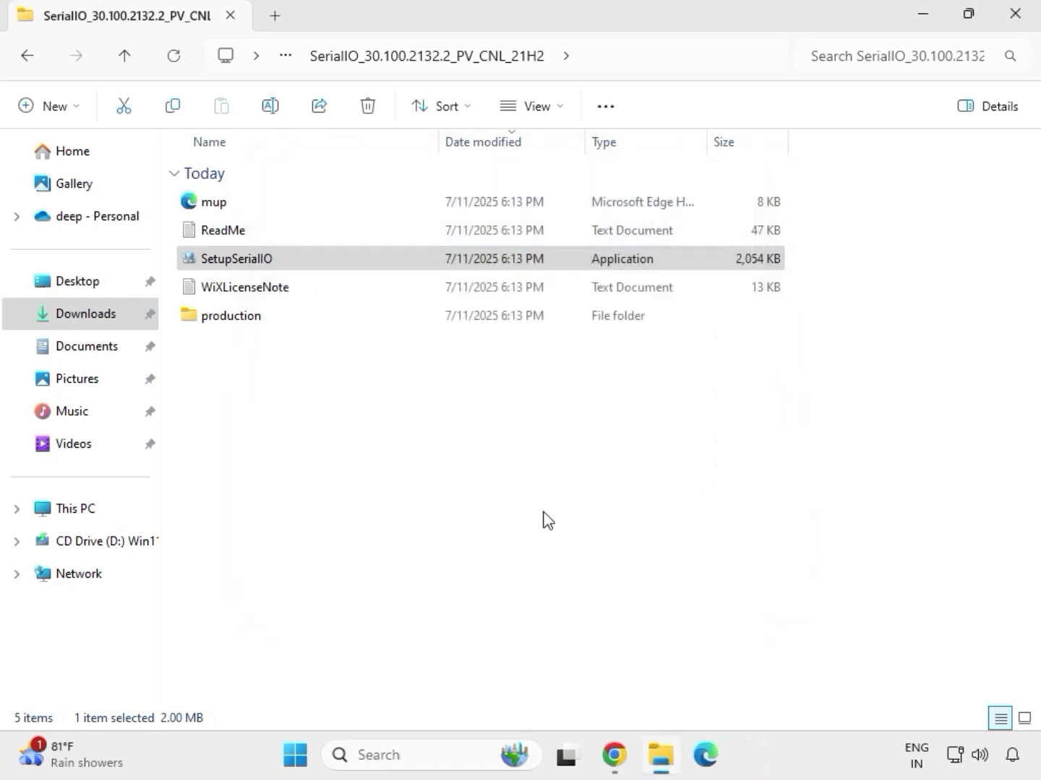
Step: Return to Downloads, open the infupdate Chipset-10.1.18836.8283-Public-MUP folder, and run SetupChipset as administrator
click(30, 58)
click(28, 58)
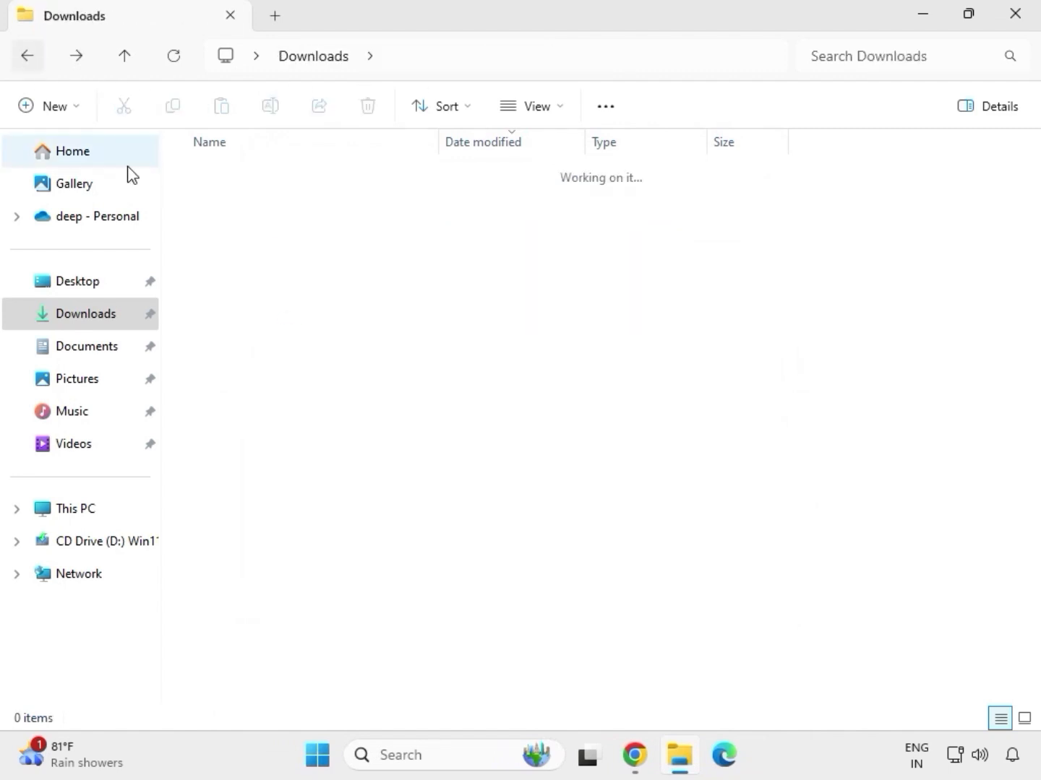
click(273, 375)
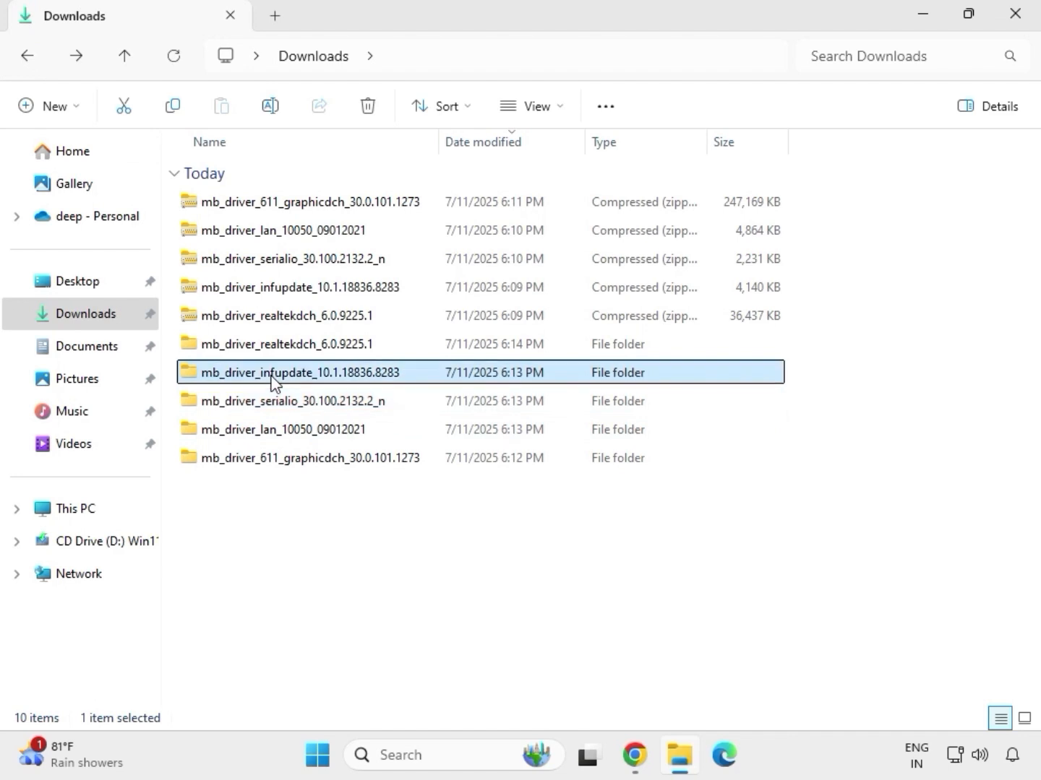
double_click(272, 377)
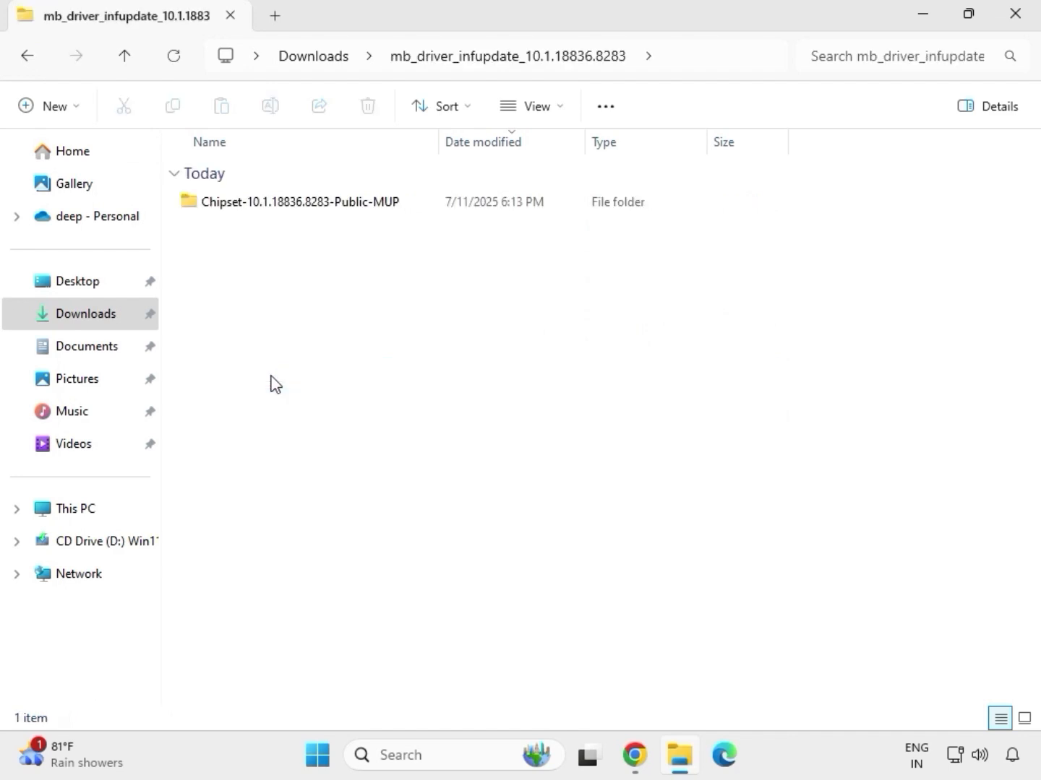
click(274, 205)
double_click(275, 205)
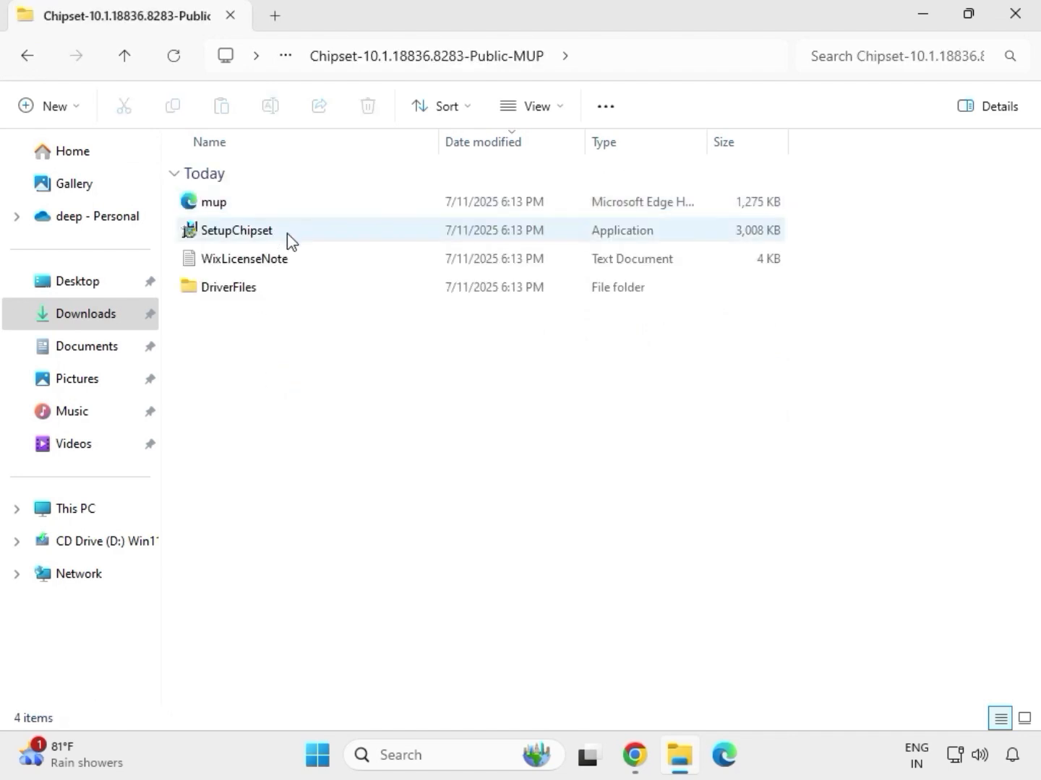
click(296, 238)
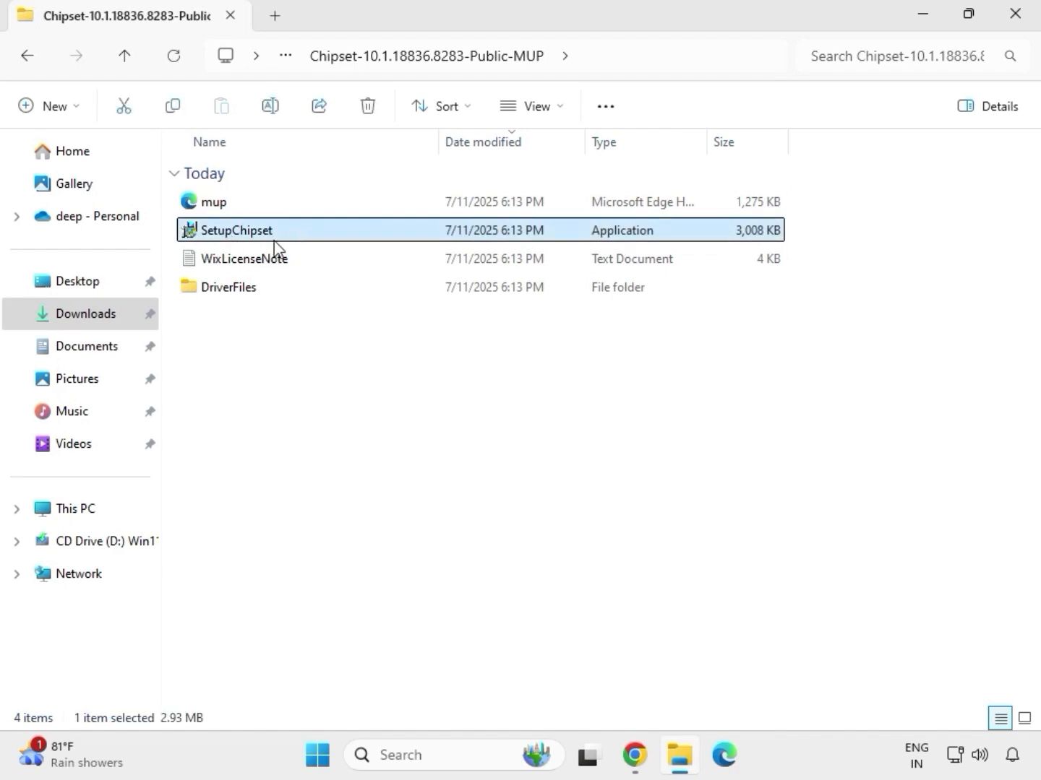
right_click(287, 240)
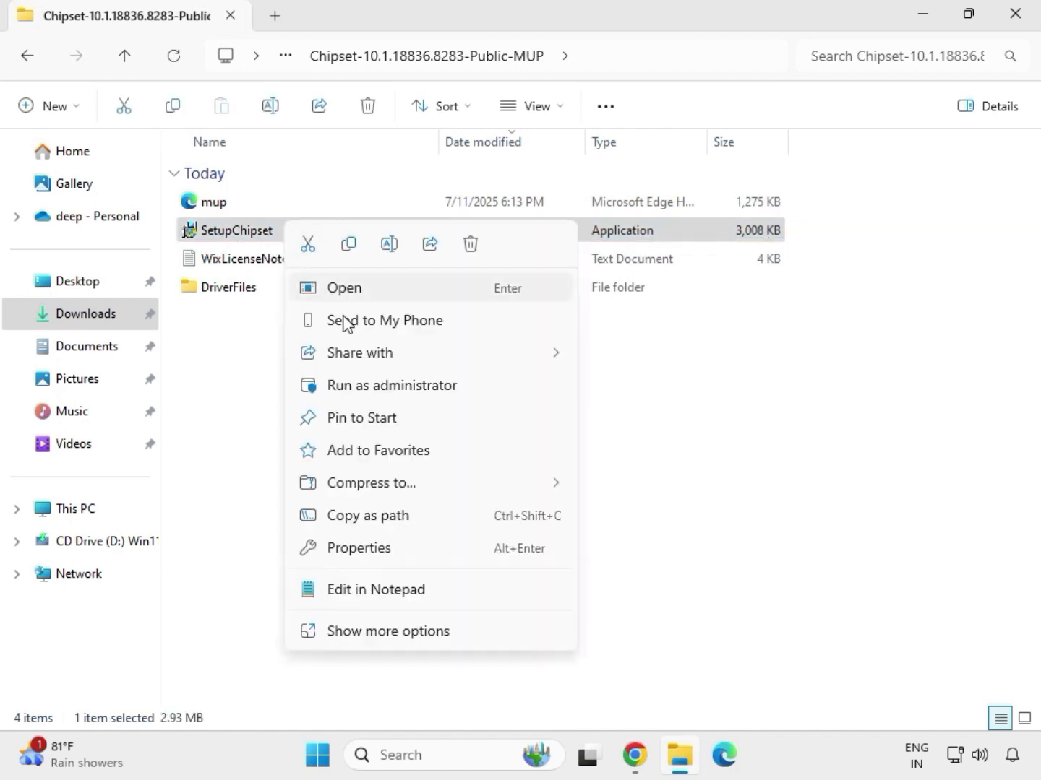
click(369, 384)
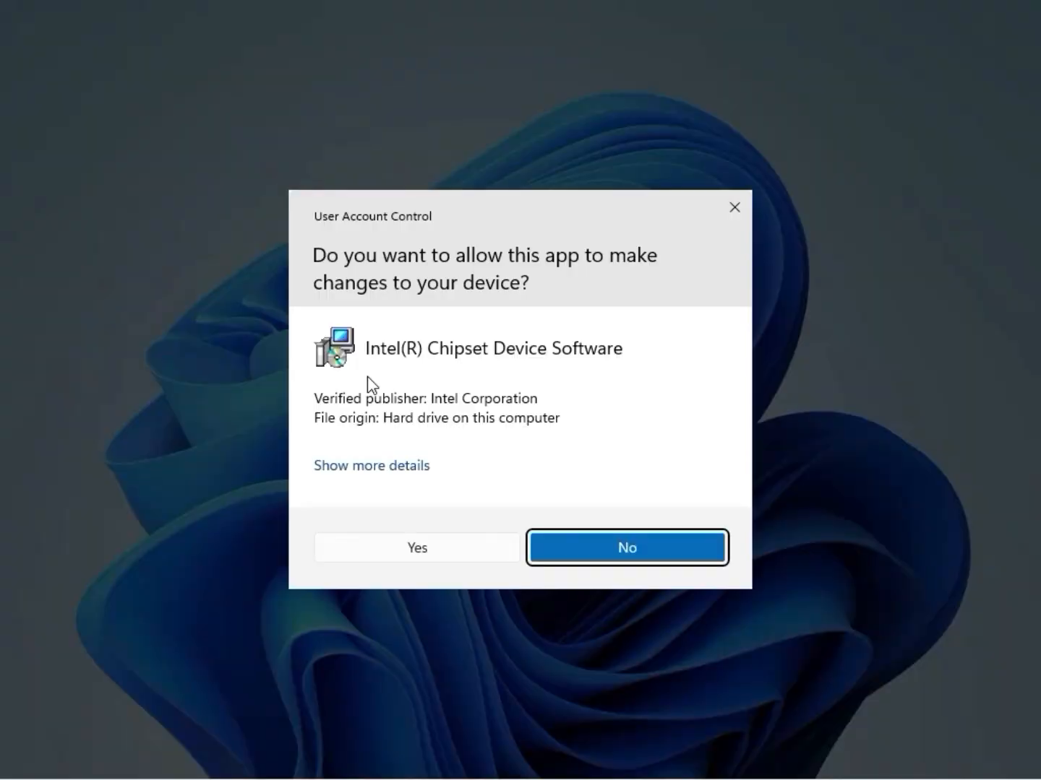
click(415, 557)
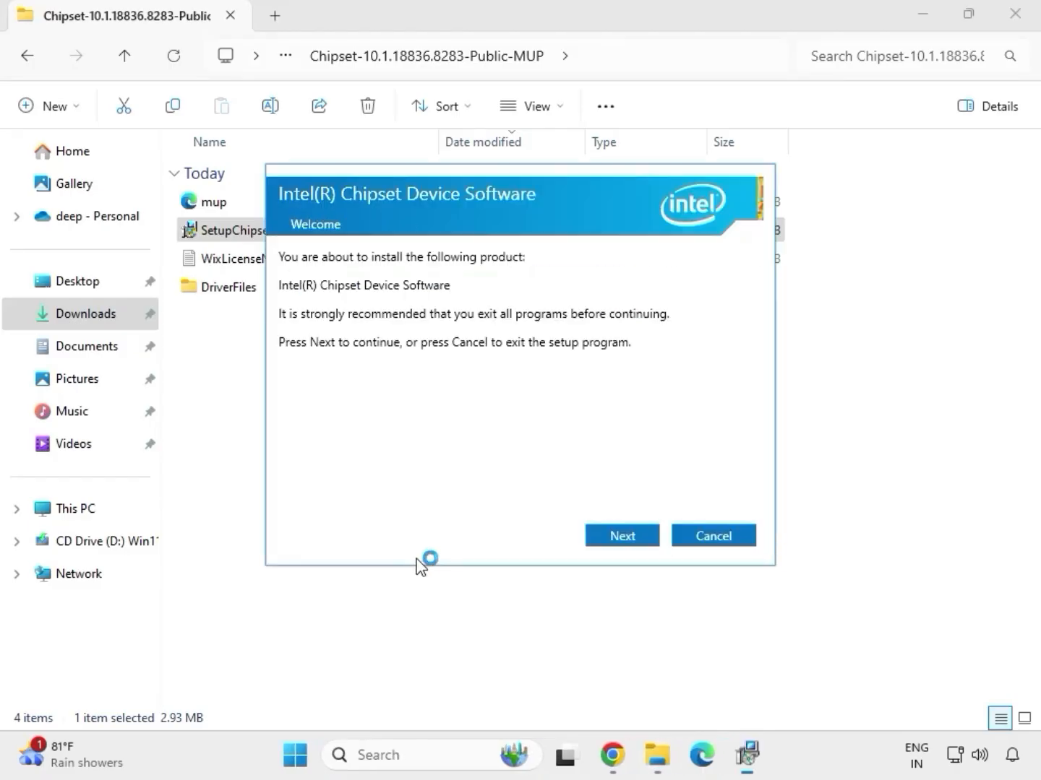
Step: Advance the Intel Chipset Device Software setup, accept the license agreement, and close the setup
click(607, 540)
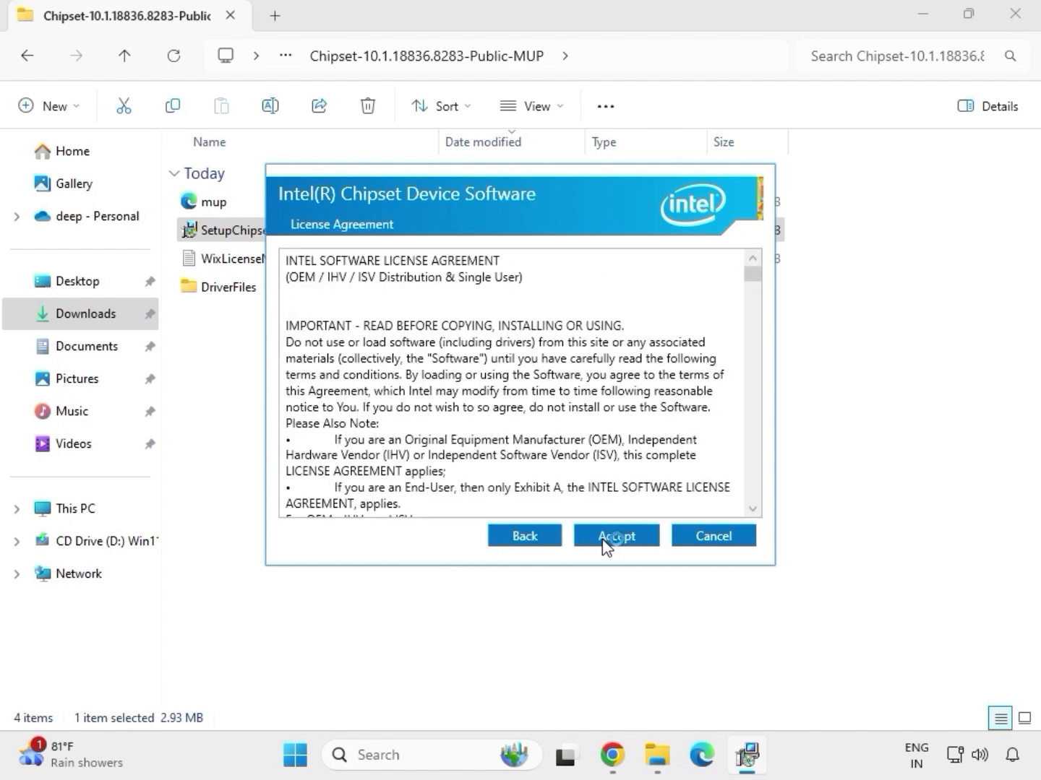
click(607, 542)
click(637, 538)
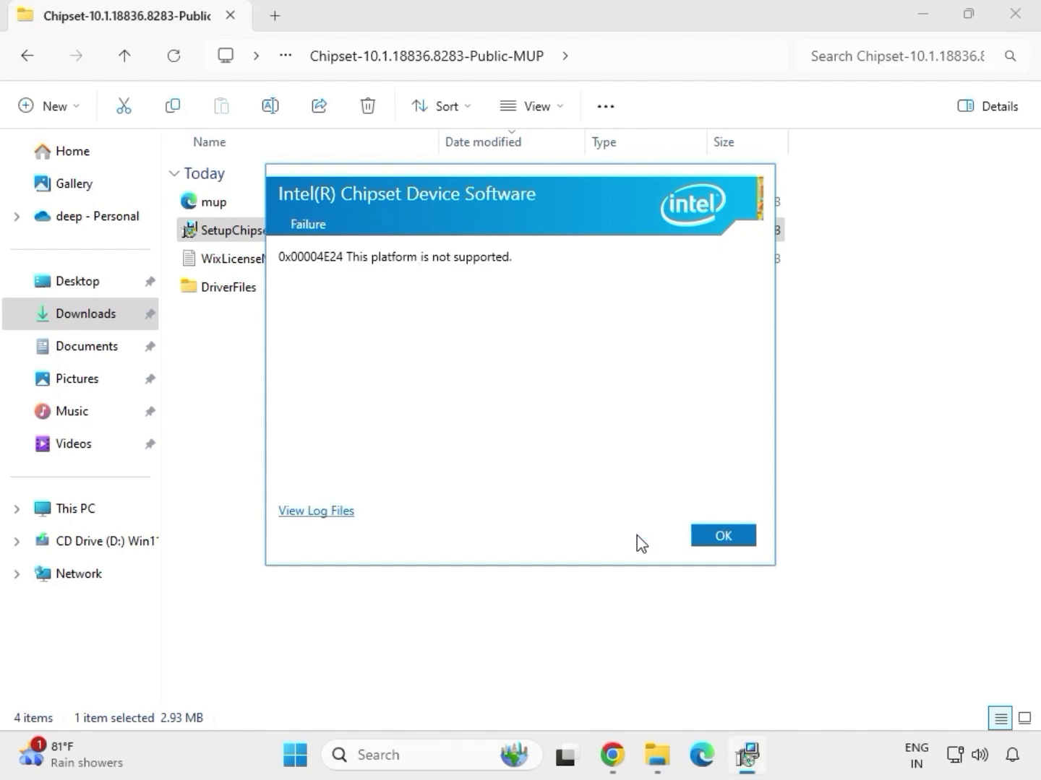
click(702, 541)
Step: Go back to Downloads, reopen the mb_driver_611_graphicdch_30.0.101.1273 folder, and run its application as administrator again
key(BackSpace)
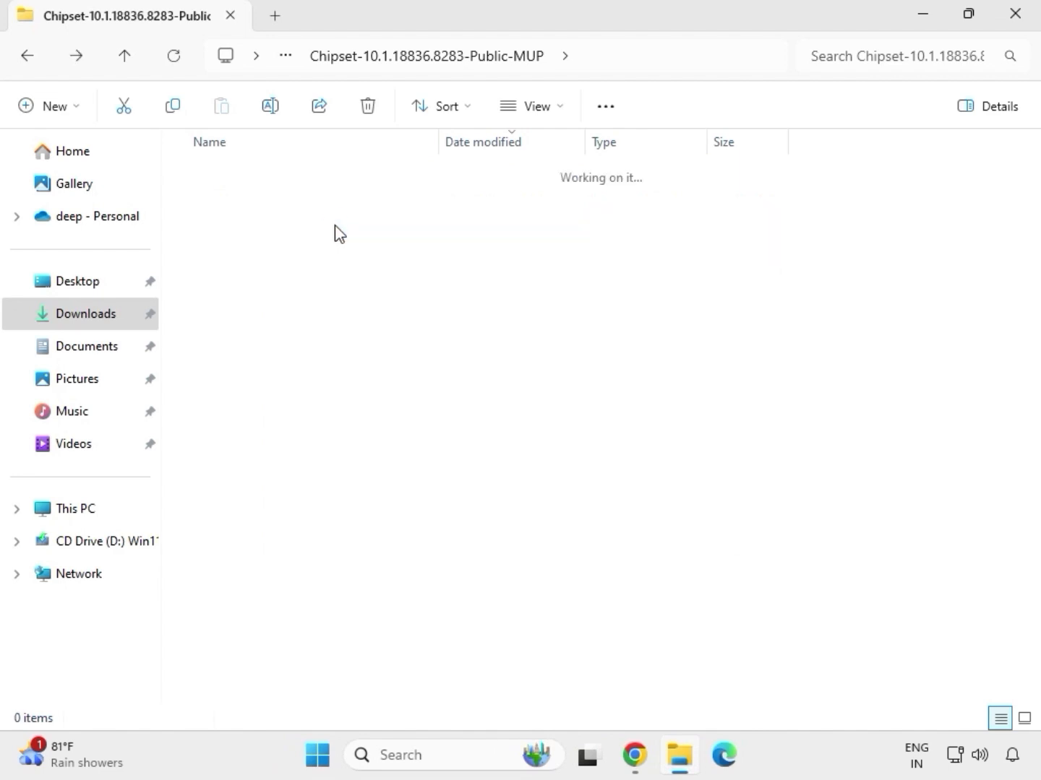
key(BackSpace)
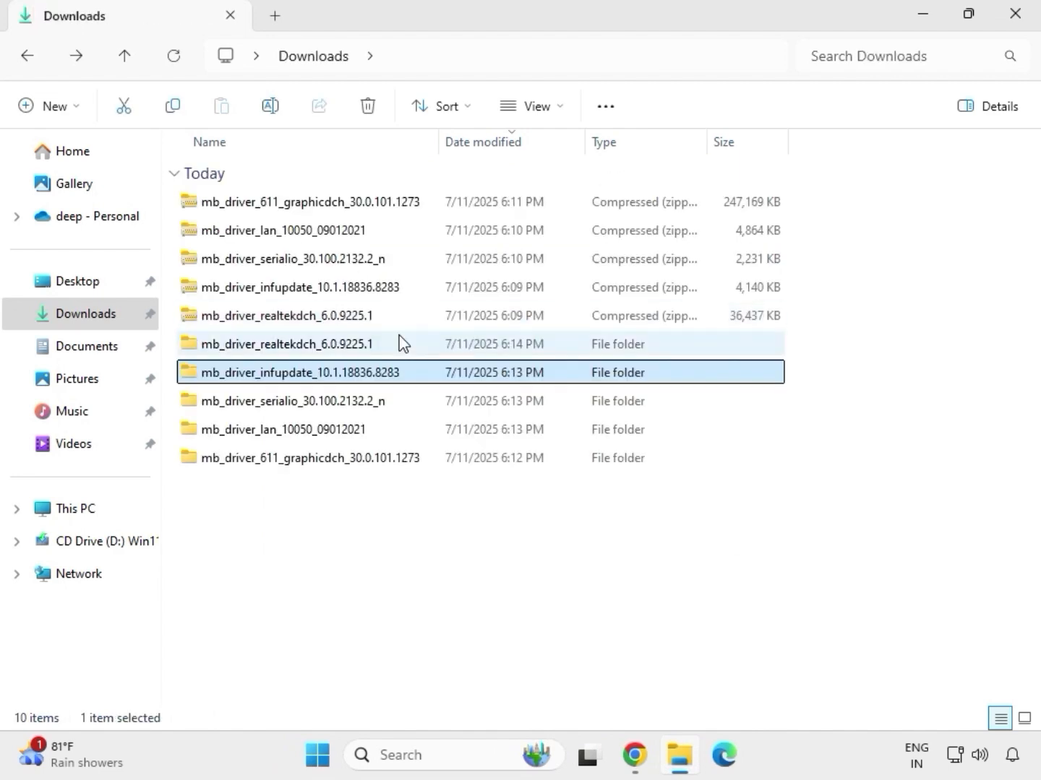
click(387, 346)
double_click(387, 347)
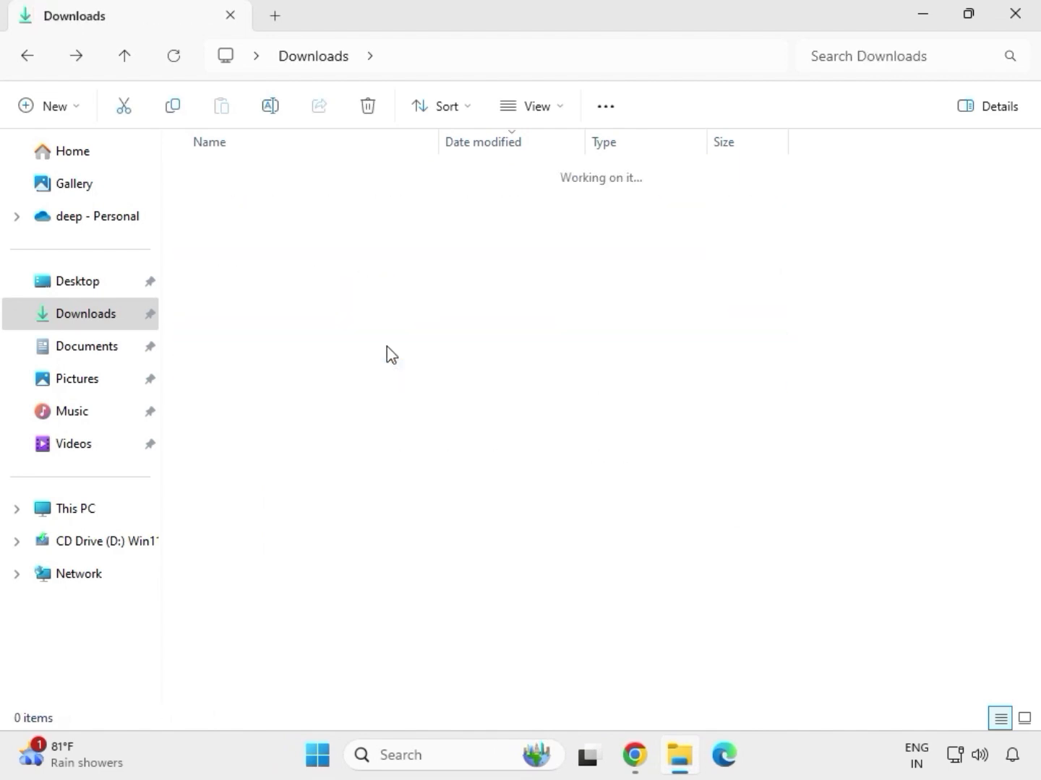
click(323, 63)
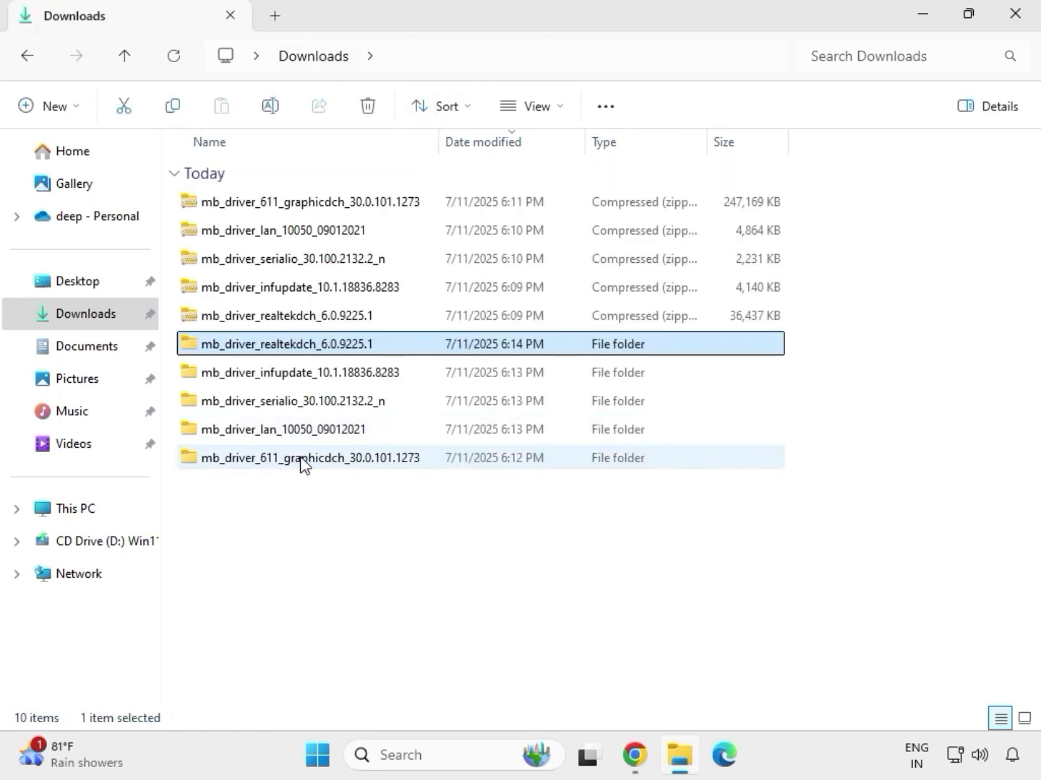
click(328, 465)
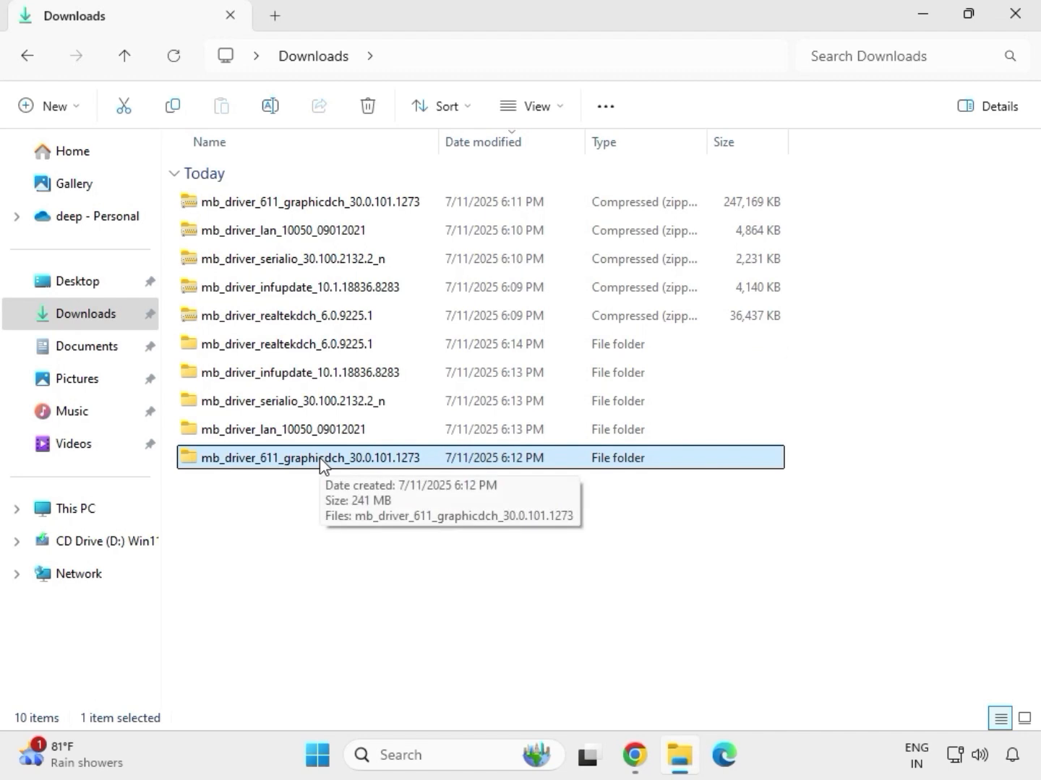
double_click(320, 462)
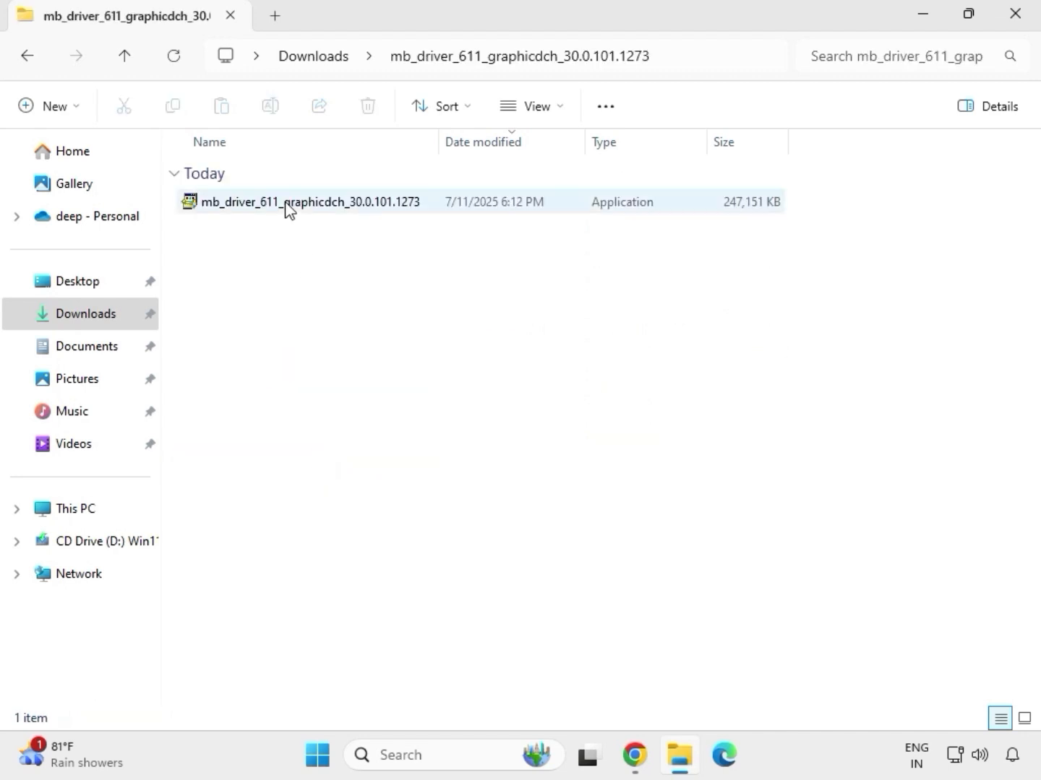
click(287, 207)
right_click(302, 236)
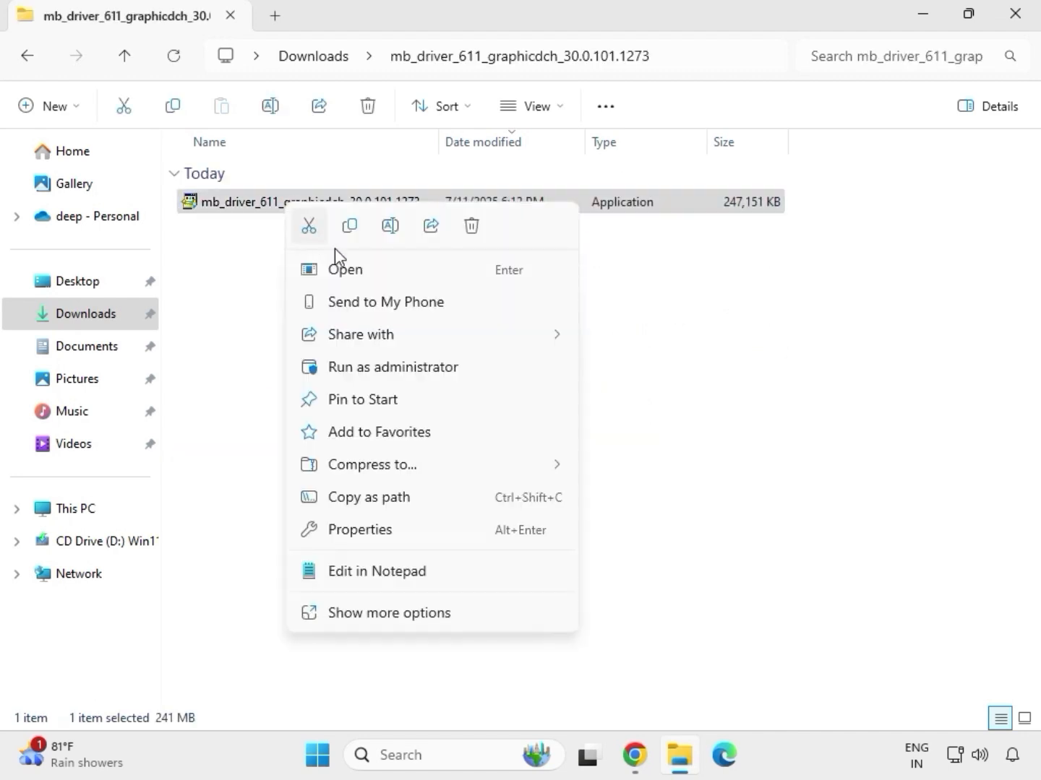
click(398, 372)
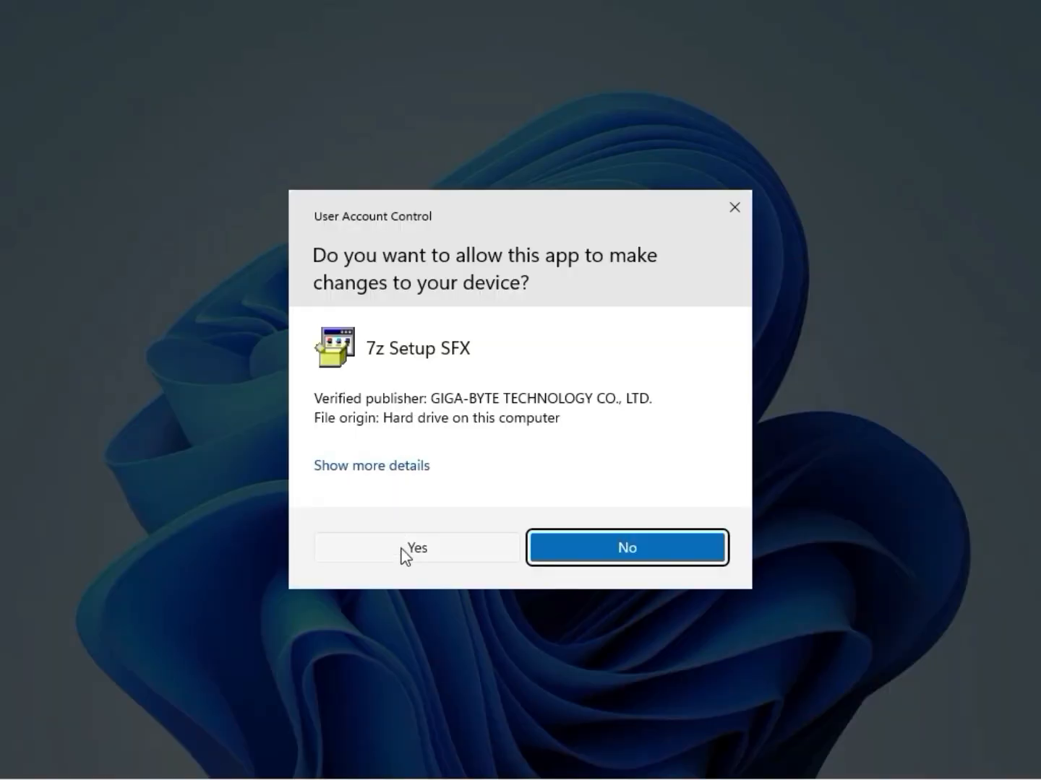
click(401, 552)
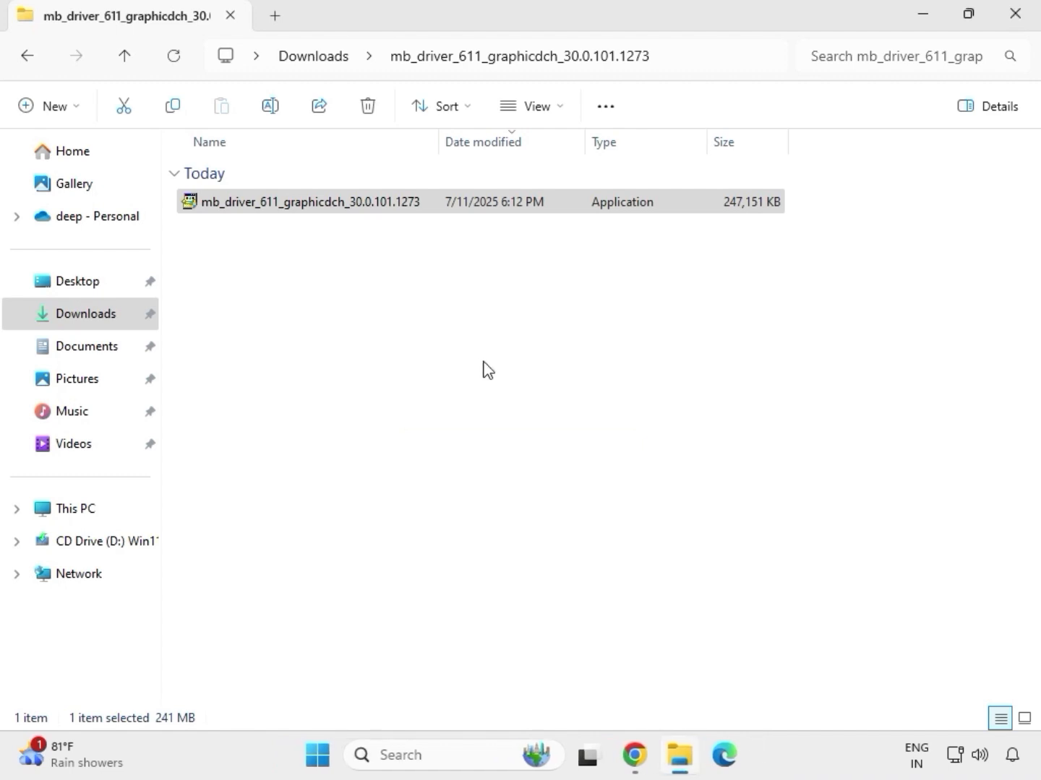
Step: Go back to Downloads, open the mb_driver_realtekdch_6.0.9225.1 folder and its 9225.1_UAD_Win10_Win11 subfolder, and run Setup as administrator
click(323, 57)
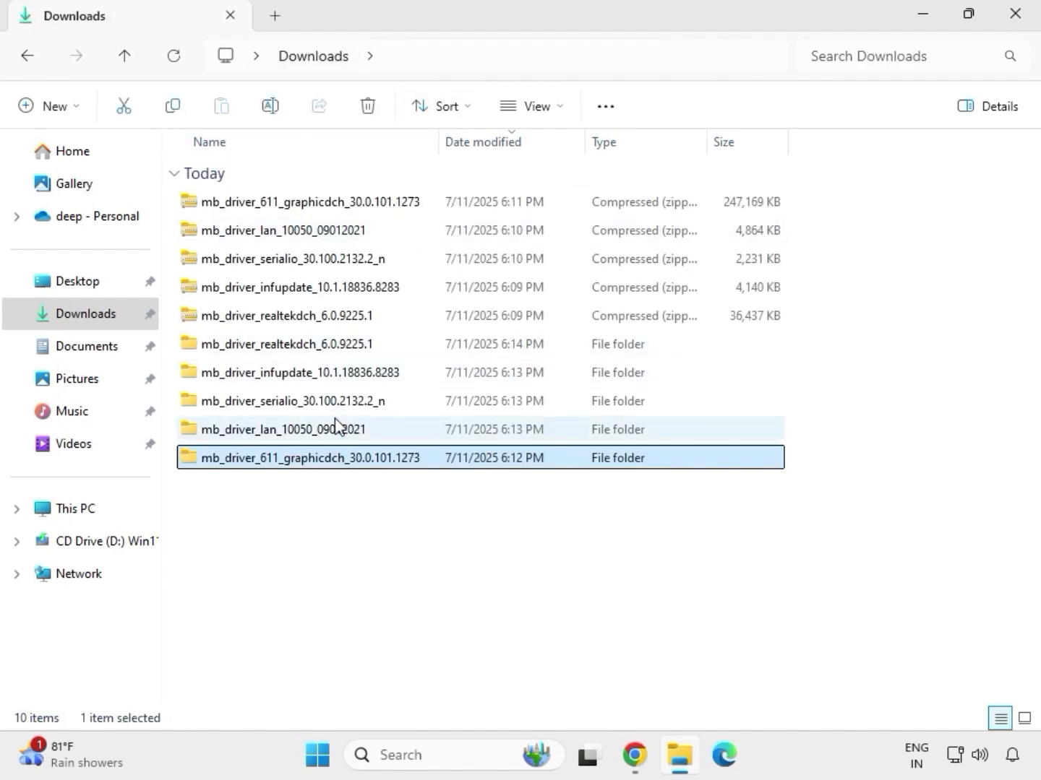
double_click(320, 345)
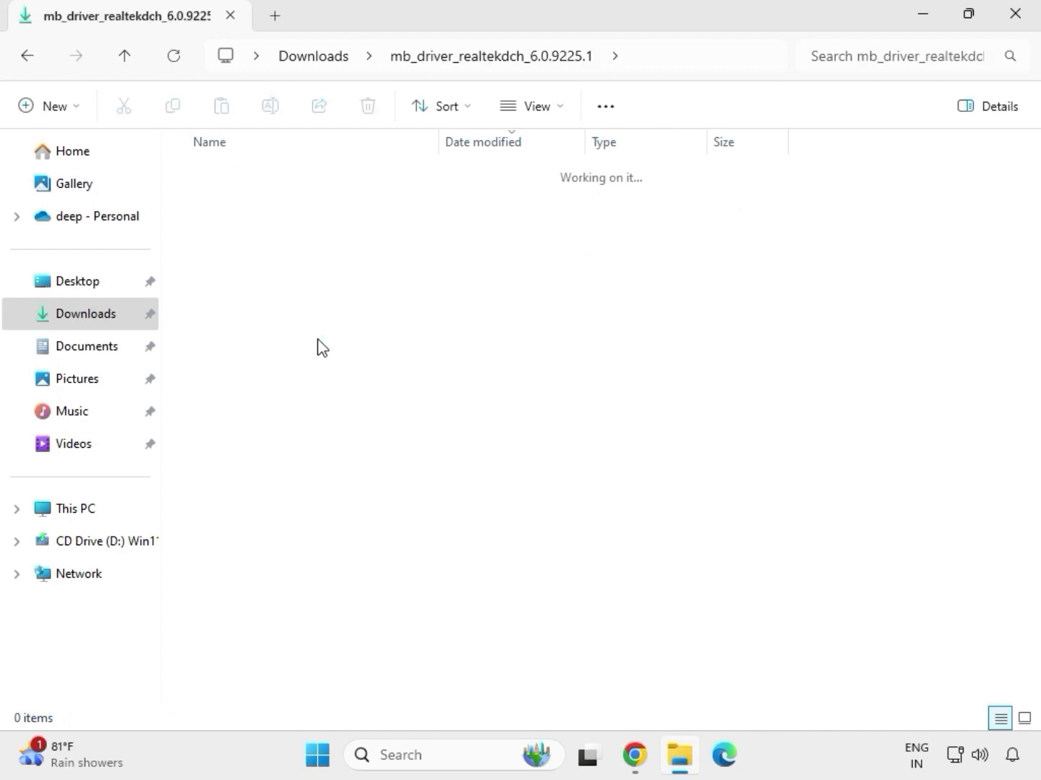
double_click(304, 200)
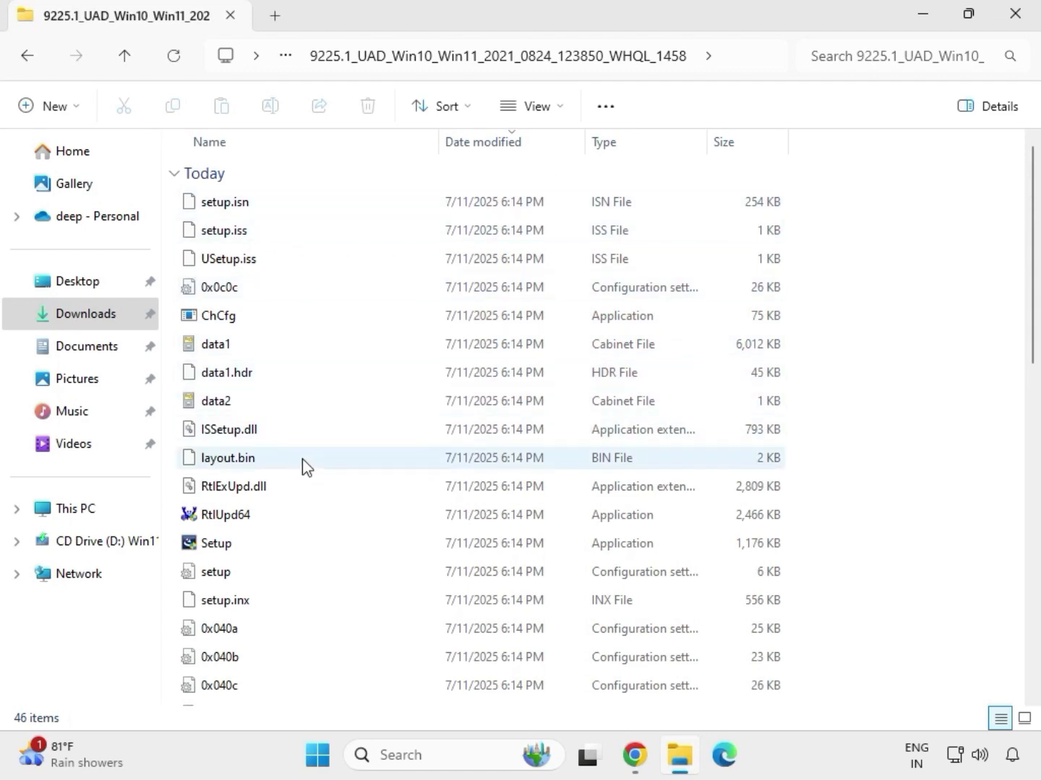
click(231, 548)
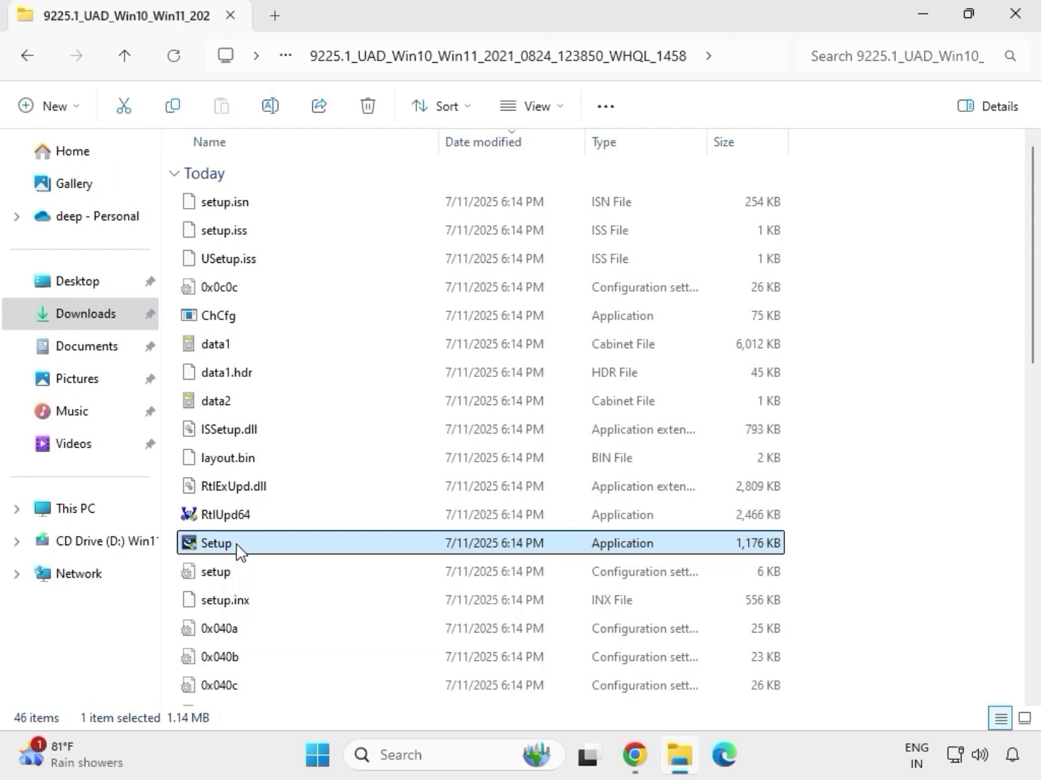
right_click(241, 552)
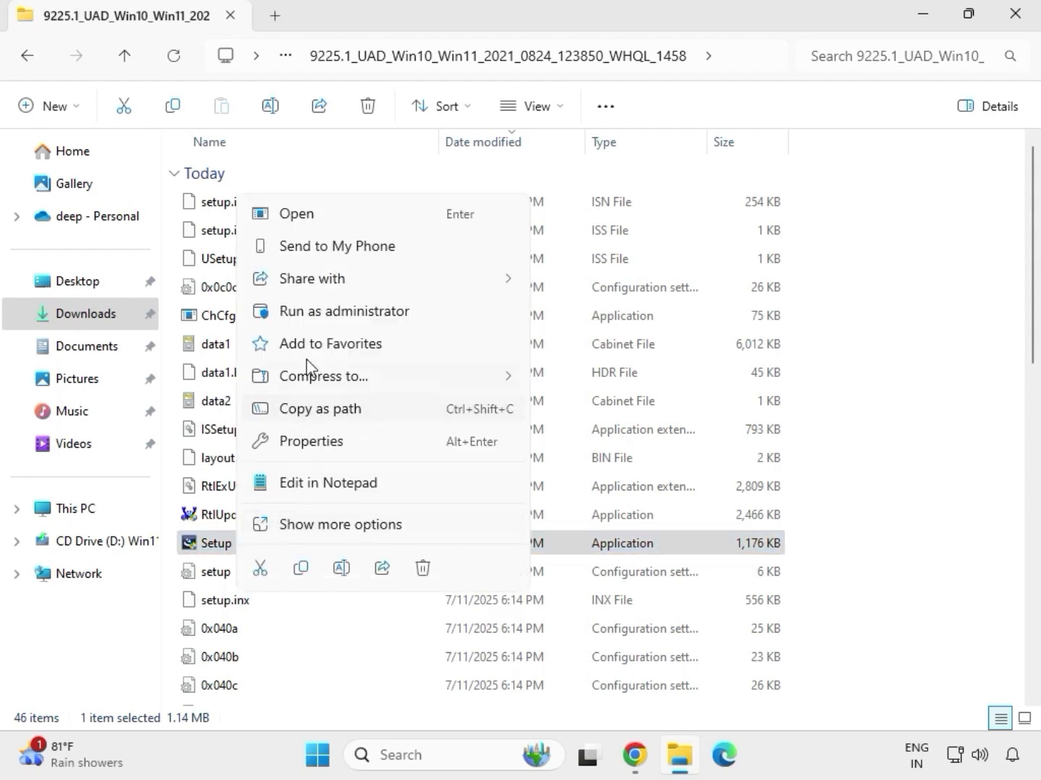
click(322, 312)
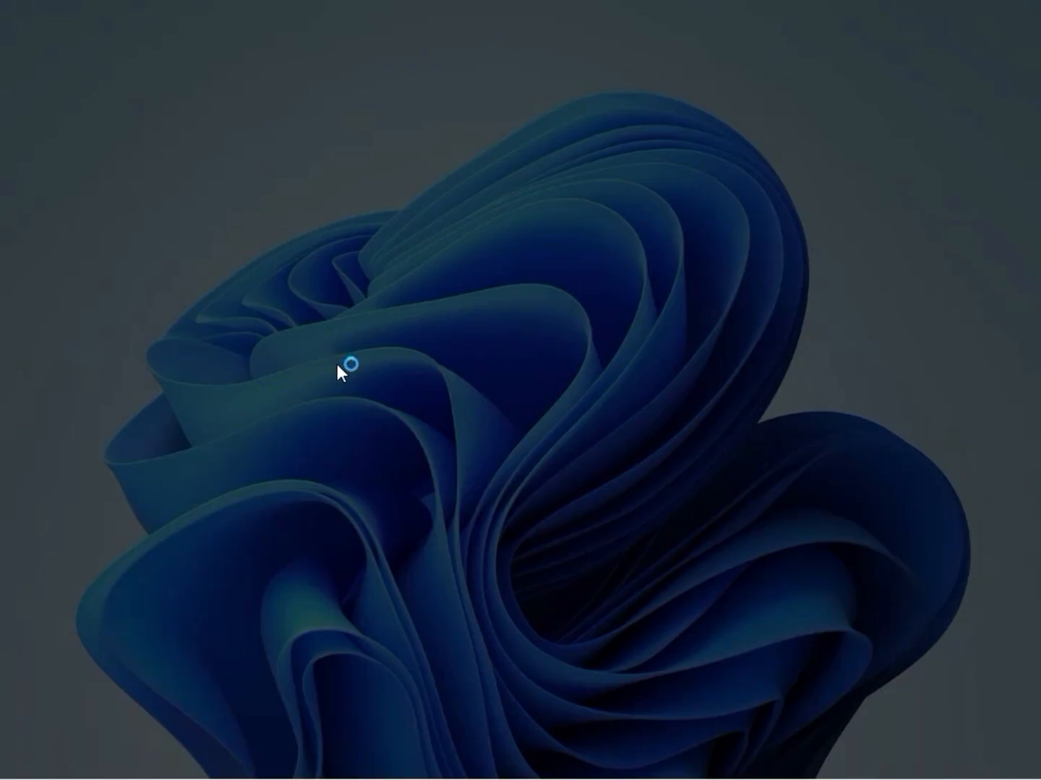
Step: Allow the Realtek Audio Driver 6.0.9225.1 setup to run and finish the installation wizard
click(366, 547)
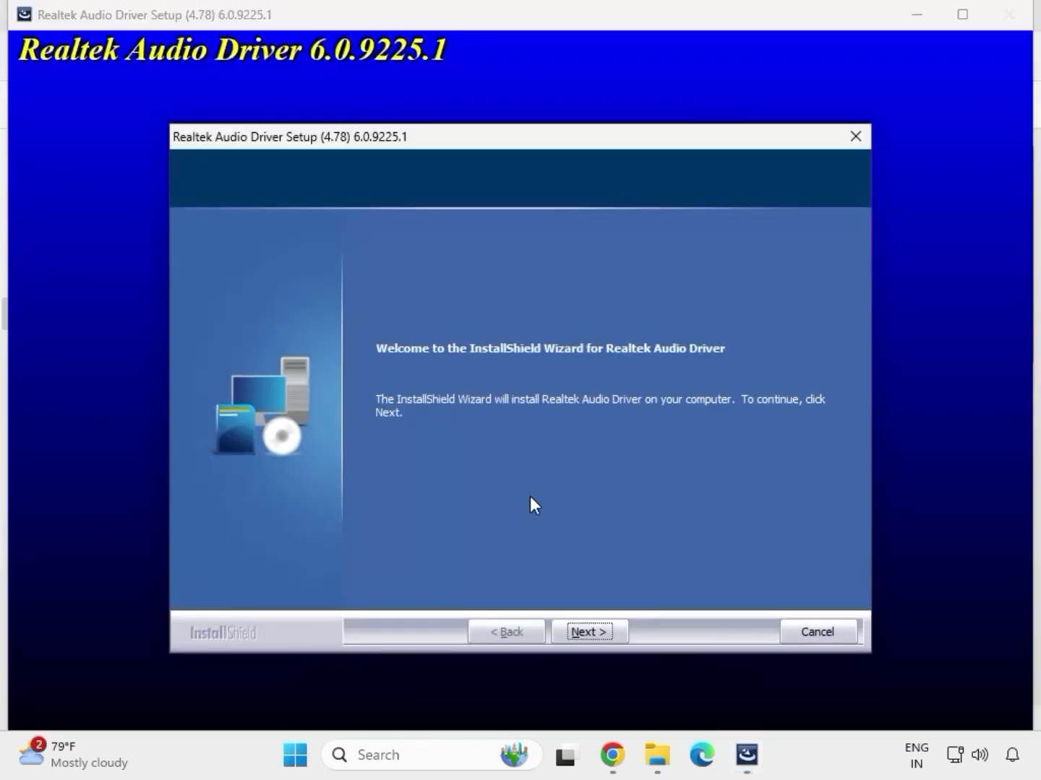
click(589, 630)
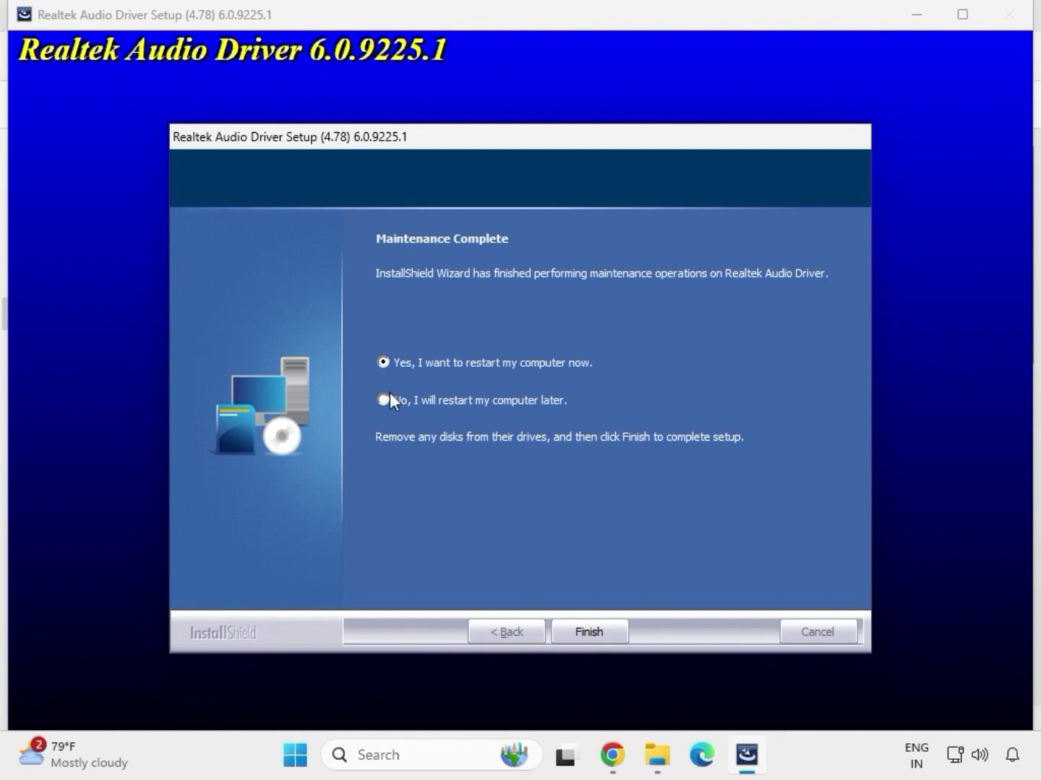
click(586, 631)
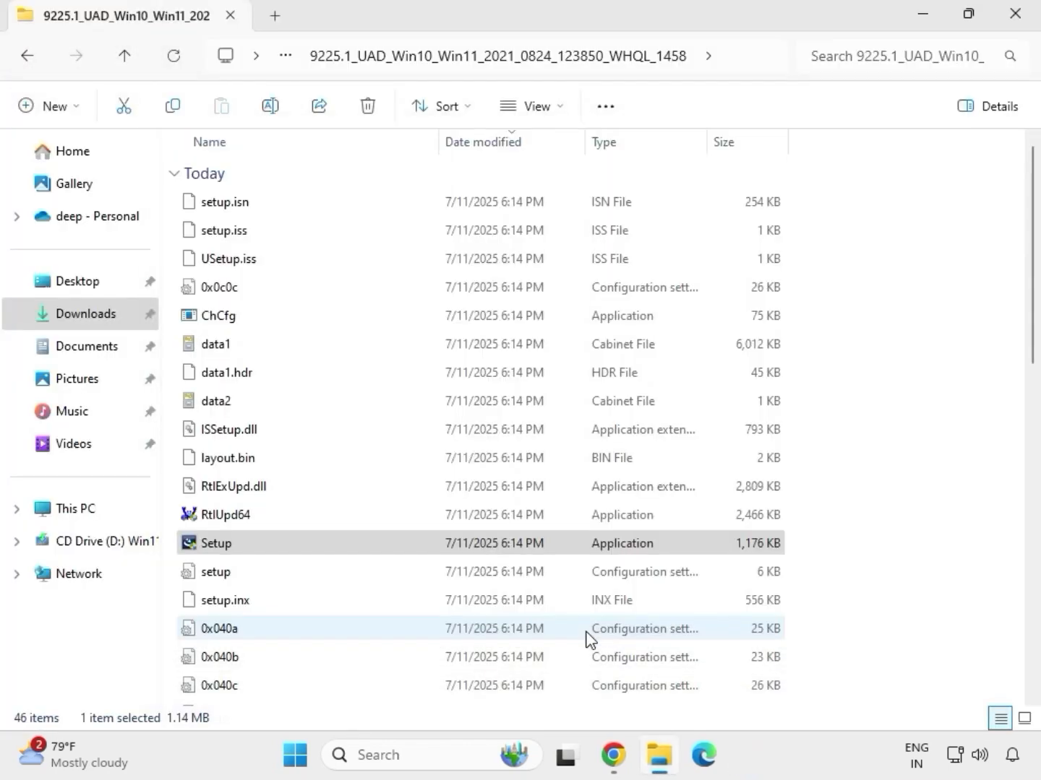